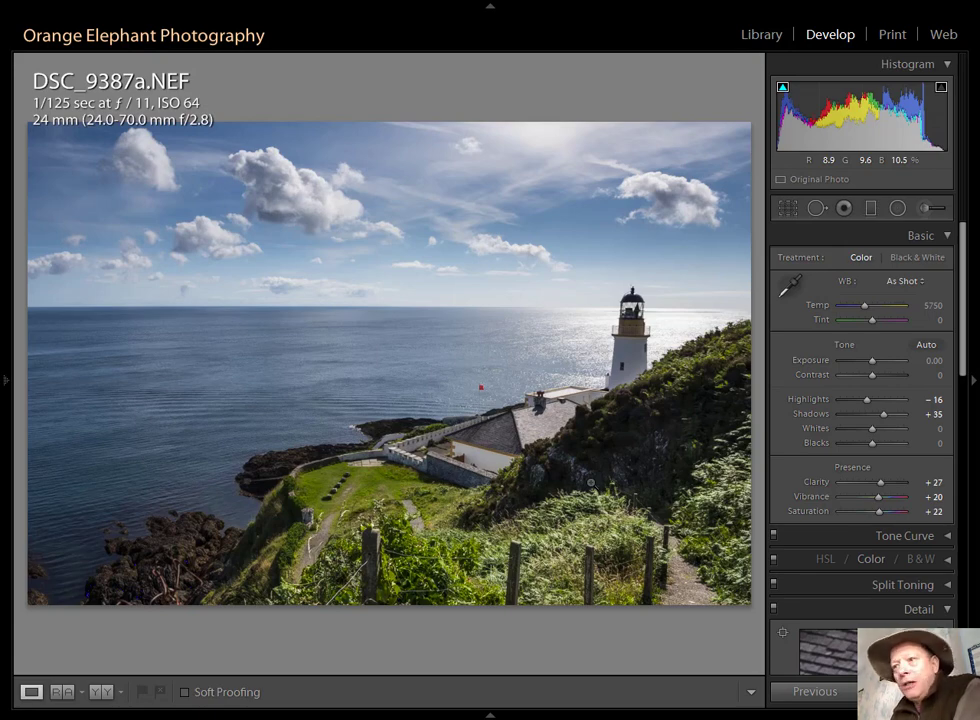
# Compare the photo's before and after versions side by side and return to the single-image view.
pyautogui.click(101, 692)
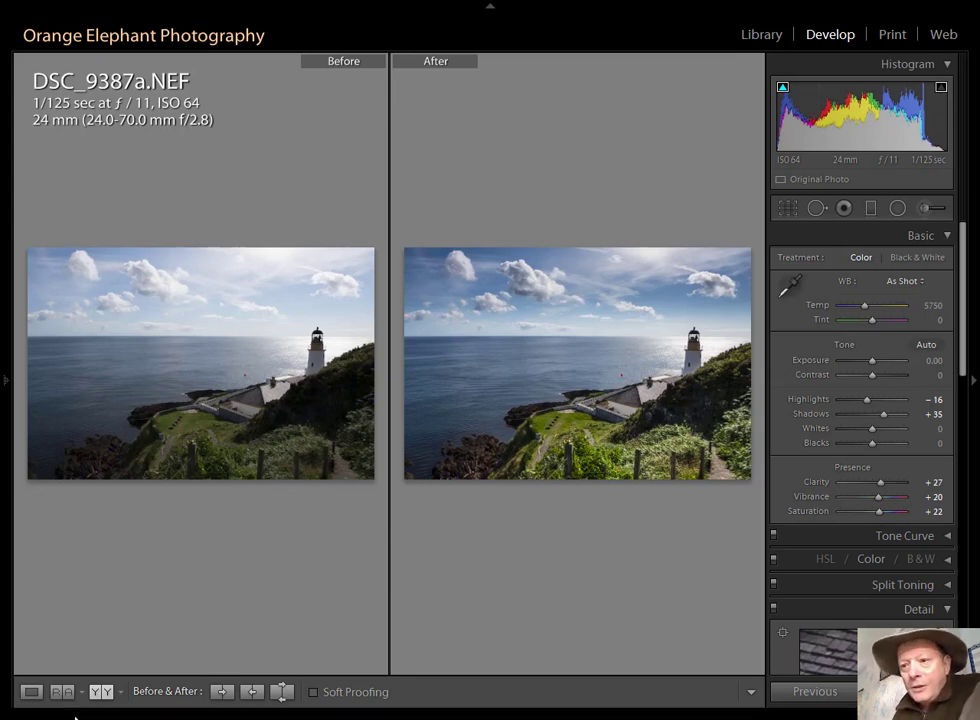
pyautogui.click(31, 691)
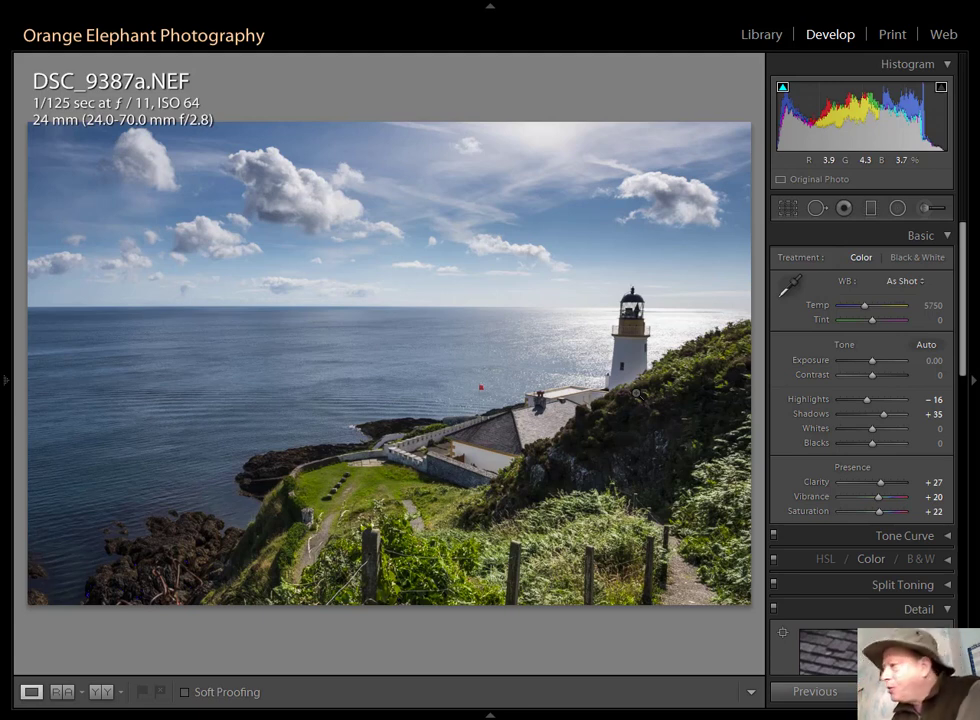
# Create an Adjustment Brush mask with its overlay shown and paint the dark hillside below the lighthouse with brush size 10.
pyautogui.click(926, 210)
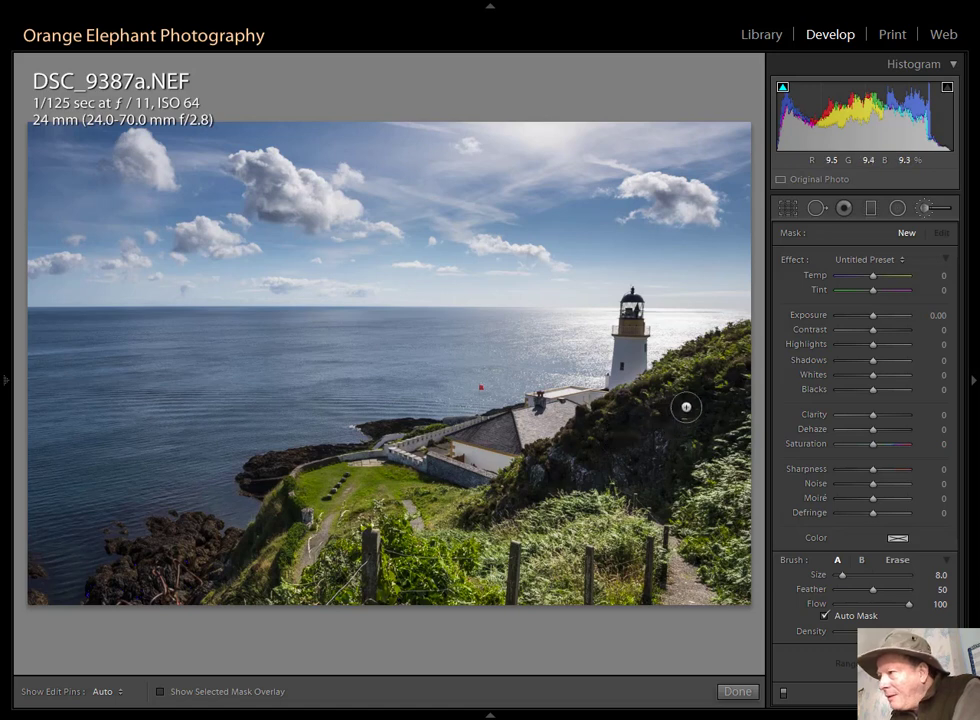
pyautogui.click(160, 692)
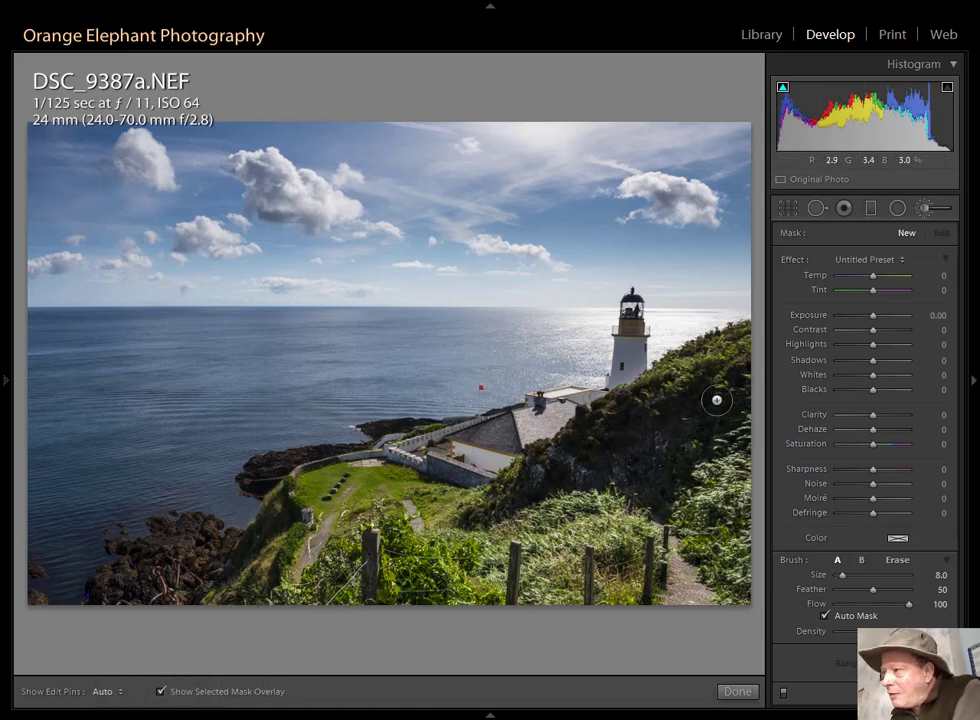
pyautogui.scroll(2, 728, 395)
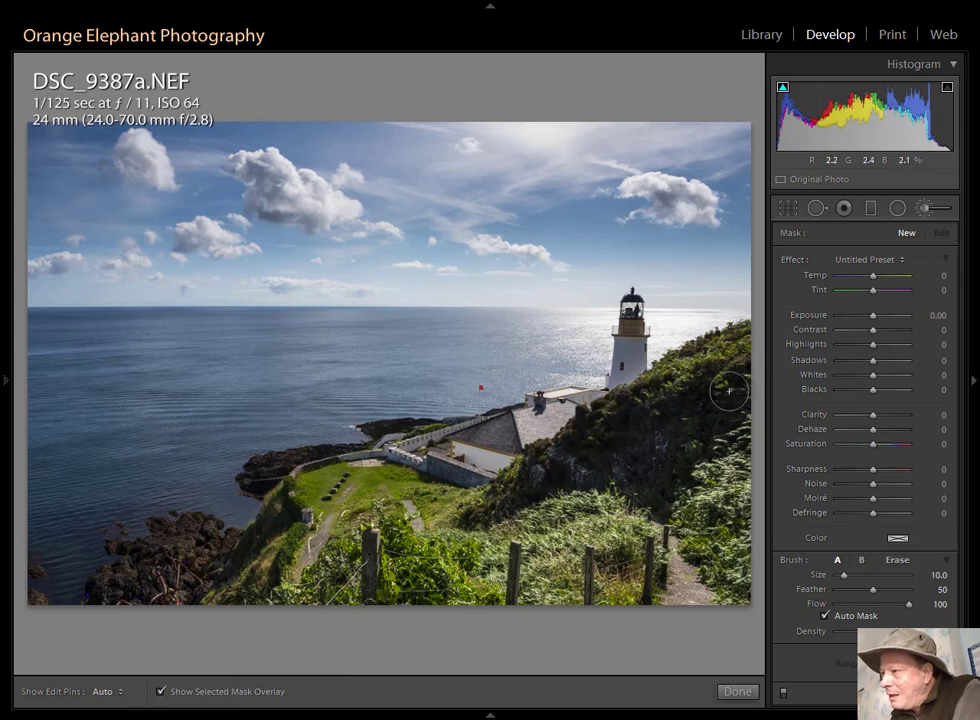
pyautogui.press('h')
pyautogui.moveTo(728, 391); pyautogui.dragTo(615, 425)
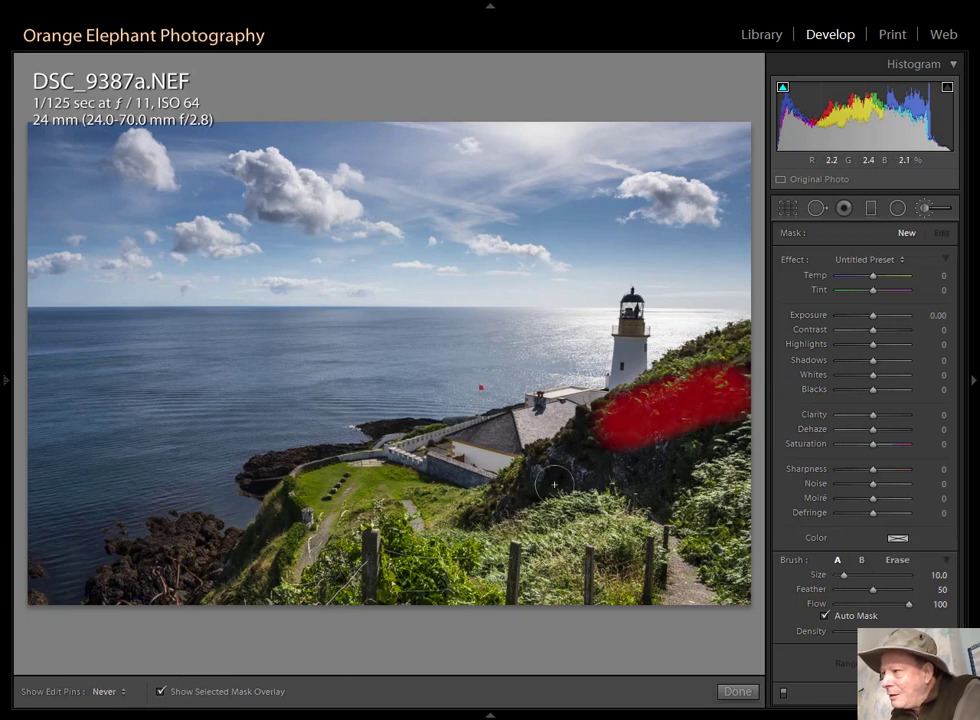
pyautogui.moveTo(554, 485)
pyautogui.mouseDown()
pyautogui.moveTo(594, 478)
pyautogui.moveTo(647, 486)
pyautogui.mouseUp()
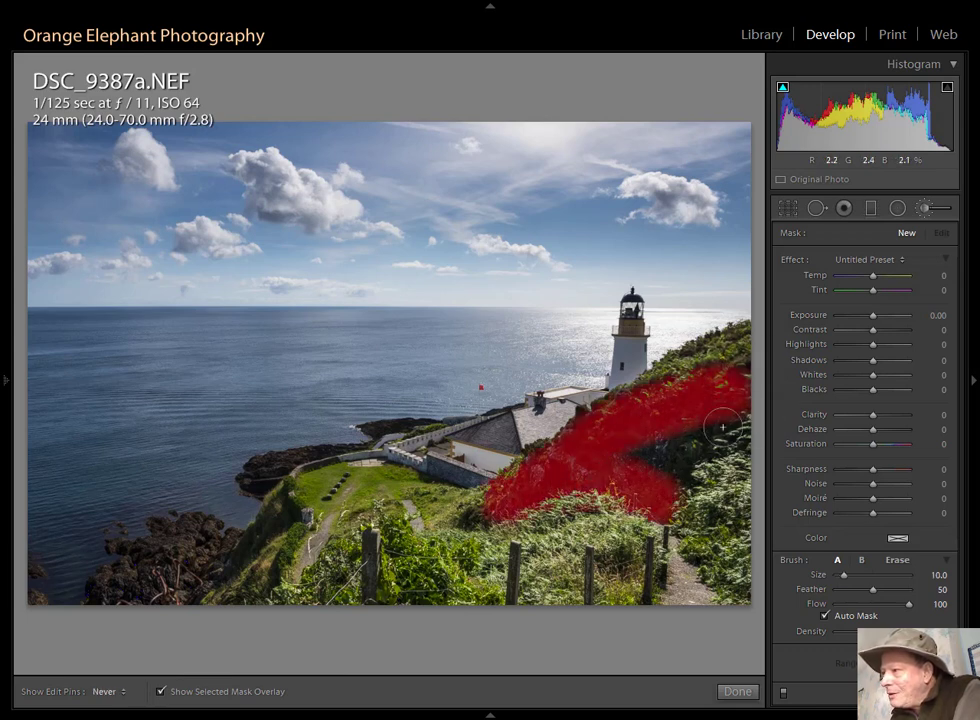
pyautogui.moveTo(722, 427); pyautogui.dragTo(599, 457)
pyautogui.press('h')
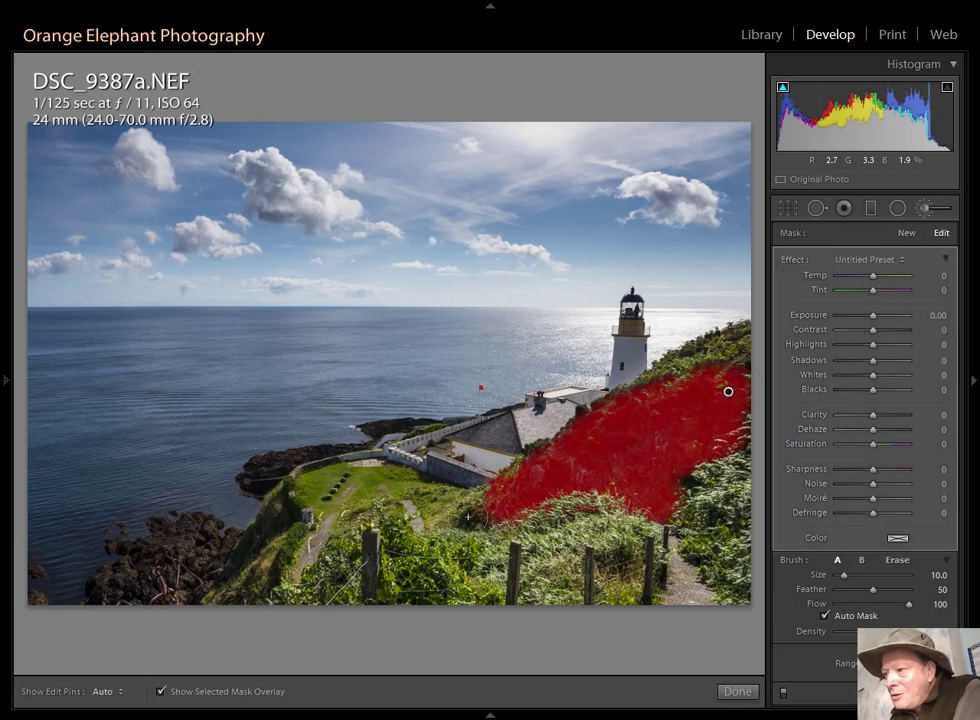
pyautogui.moveTo(508, 507); pyautogui.dragTo(551, 480)
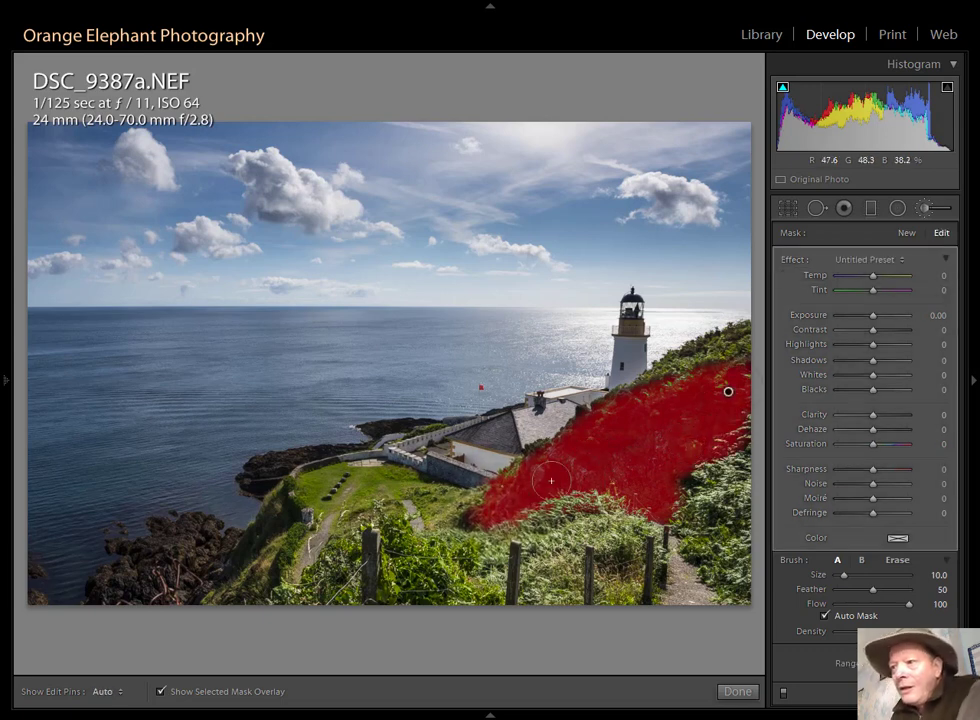
# Add the lower-left rocks to the mask at brush size 10, and the adjoining slope and nearby rock outcrop at size 9.
pyautogui.press('h')
pyautogui.moveTo(112, 575)
pyautogui.mouseDown()
pyautogui.moveTo(144, 577)
pyautogui.moveTo(209, 550)
pyautogui.moveTo(166, 590)
pyautogui.moveTo(210, 542)
pyautogui.moveTo(94, 582)
pyautogui.mouseUp()
pyautogui.moveTo(33, 588)
pyautogui.mouseDown()
pyautogui.moveTo(33, 579)
pyautogui.moveTo(51, 579)
pyautogui.moveTo(54, 590)
pyautogui.mouseUp()
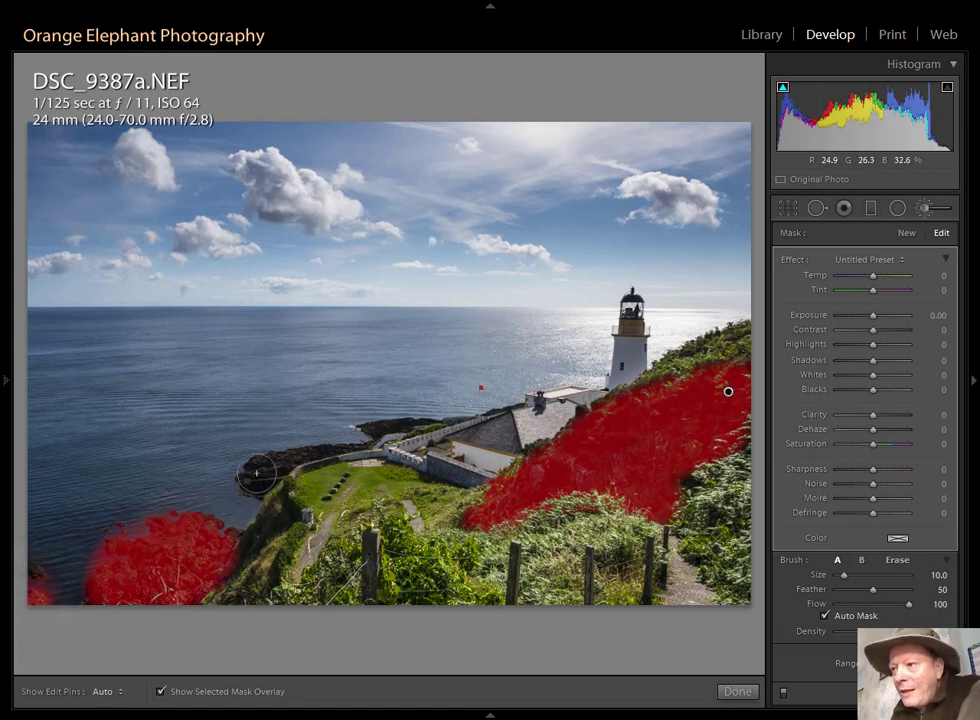
pyautogui.scroll(-1, 258, 474)
pyautogui.moveTo(271, 515)
pyautogui.mouseDown()
pyautogui.moveTo(279, 512)
pyautogui.moveTo(196, 563)
pyautogui.moveTo(283, 505)
pyautogui.mouseUp()
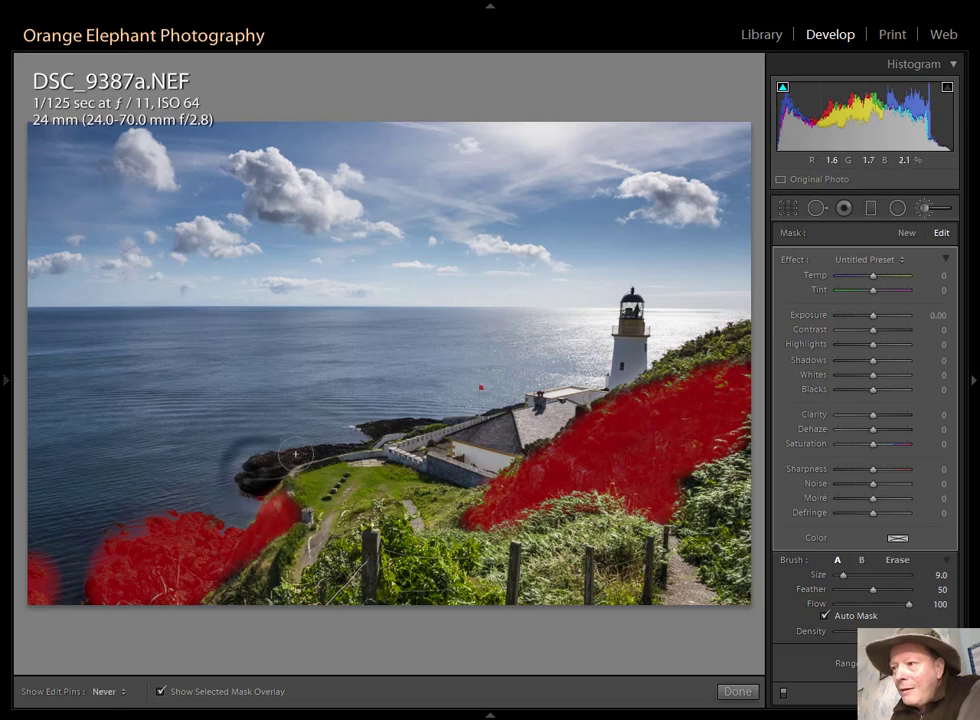
pyautogui.moveTo(296, 454); pyautogui.dragTo(294, 457)
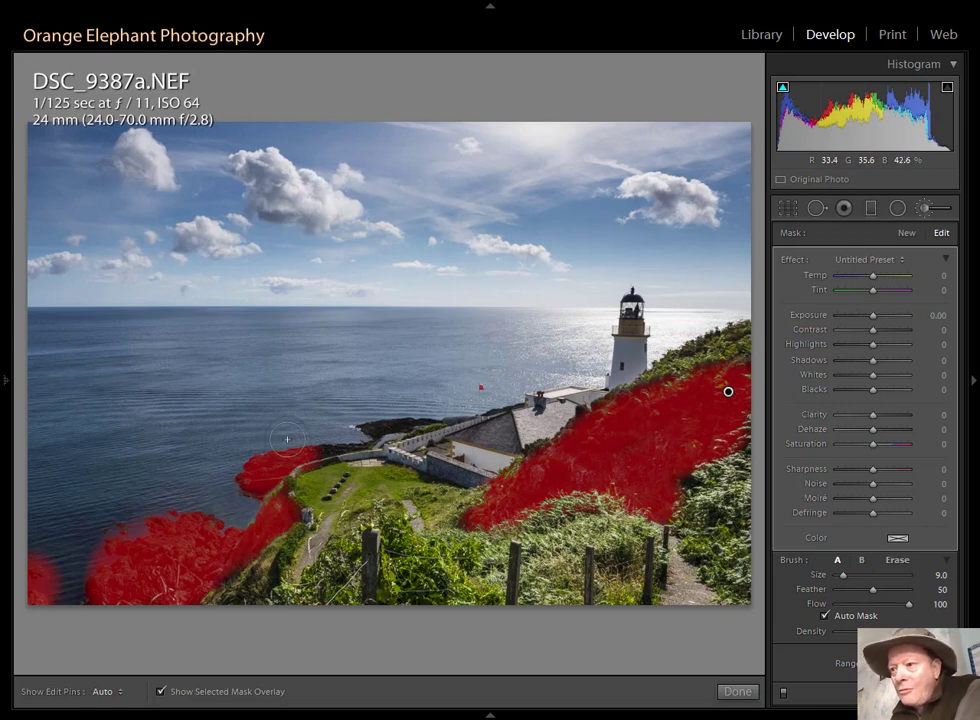
# Mask the distant rocks behind the wall with brush sizes 4 and 2, and touch up the lower-left rocks at size 13.
pyautogui.scroll(5, 290, 445)
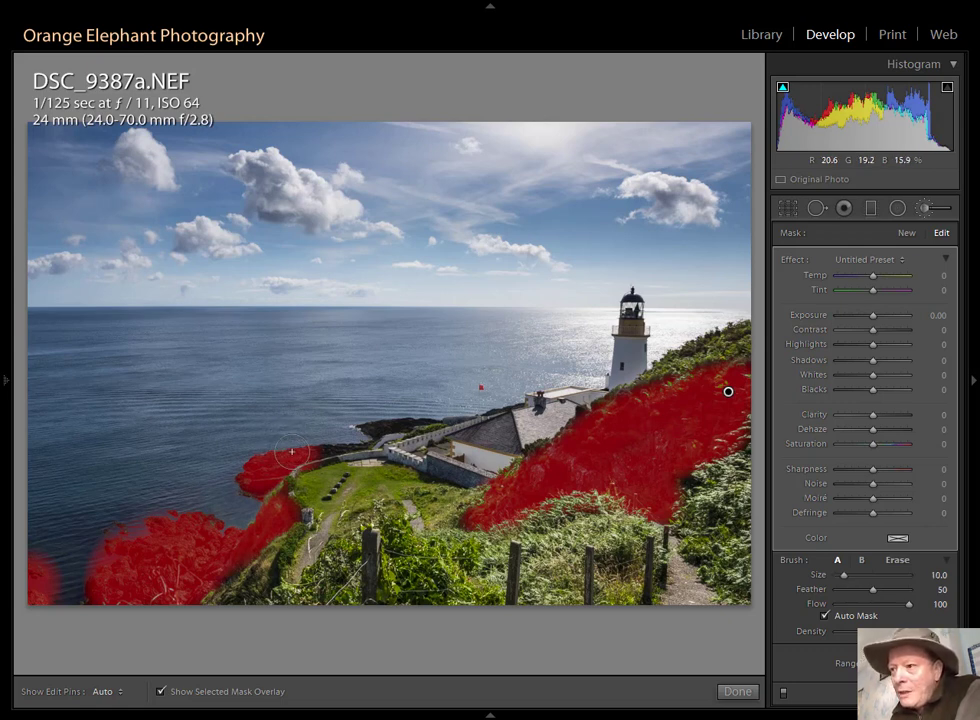
pyautogui.scroll(-7, 291, 452)
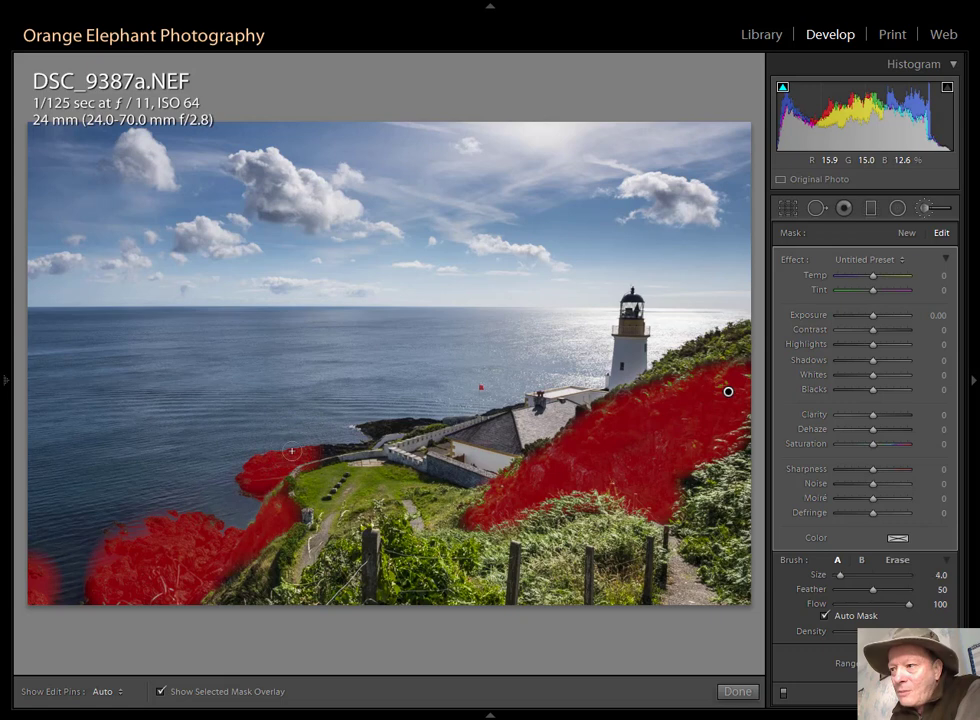
pyautogui.press('h')
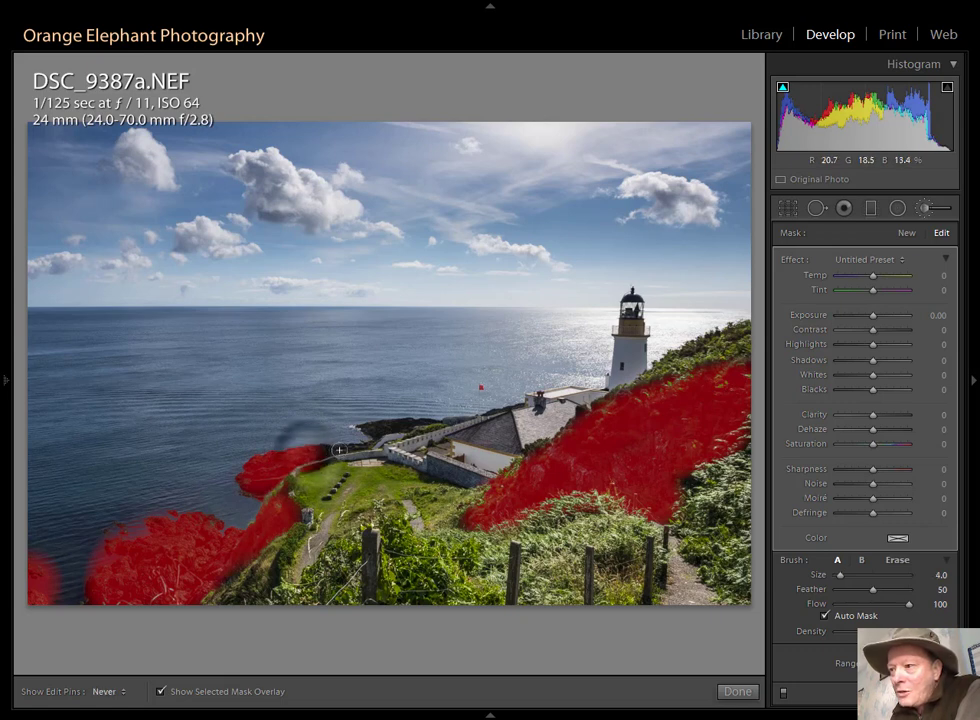
pyautogui.moveTo(362, 445)
pyautogui.mouseDown()
pyautogui.moveTo(389, 423)
pyautogui.moveTo(367, 428)
pyautogui.moveTo(430, 419)
pyautogui.mouseUp()
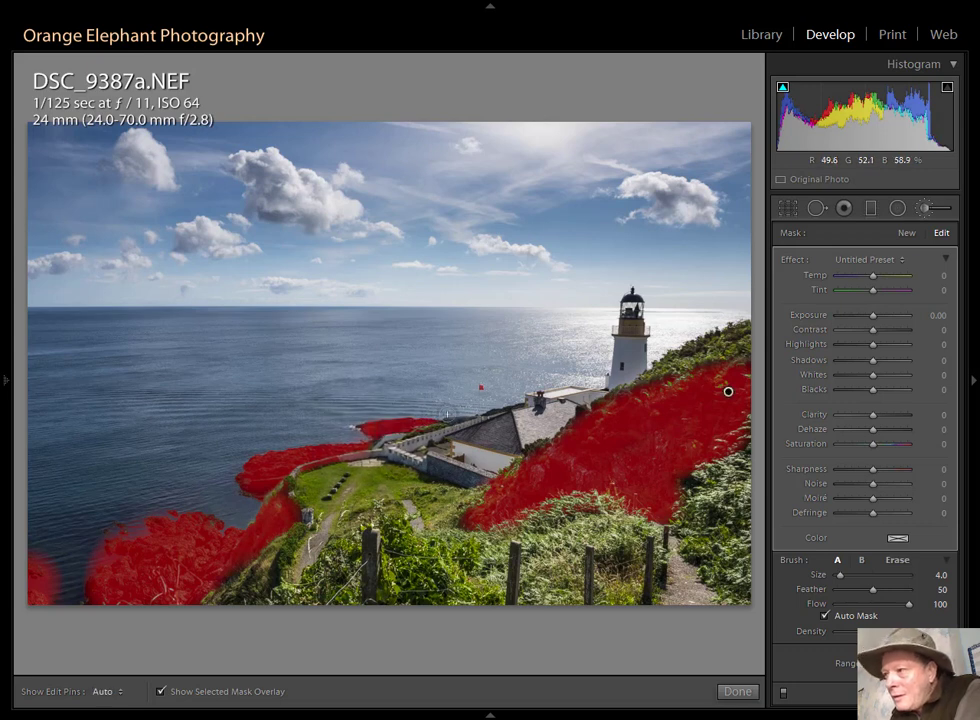
pyautogui.scroll(-2, 454, 417)
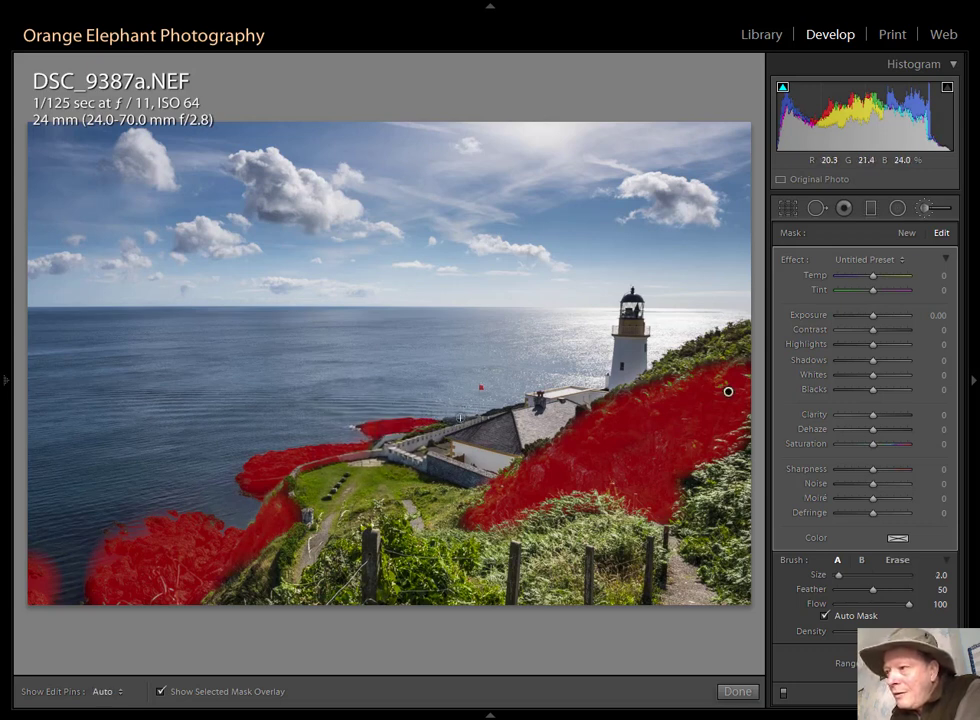
pyautogui.moveTo(467, 417); pyautogui.dragTo(435, 420)
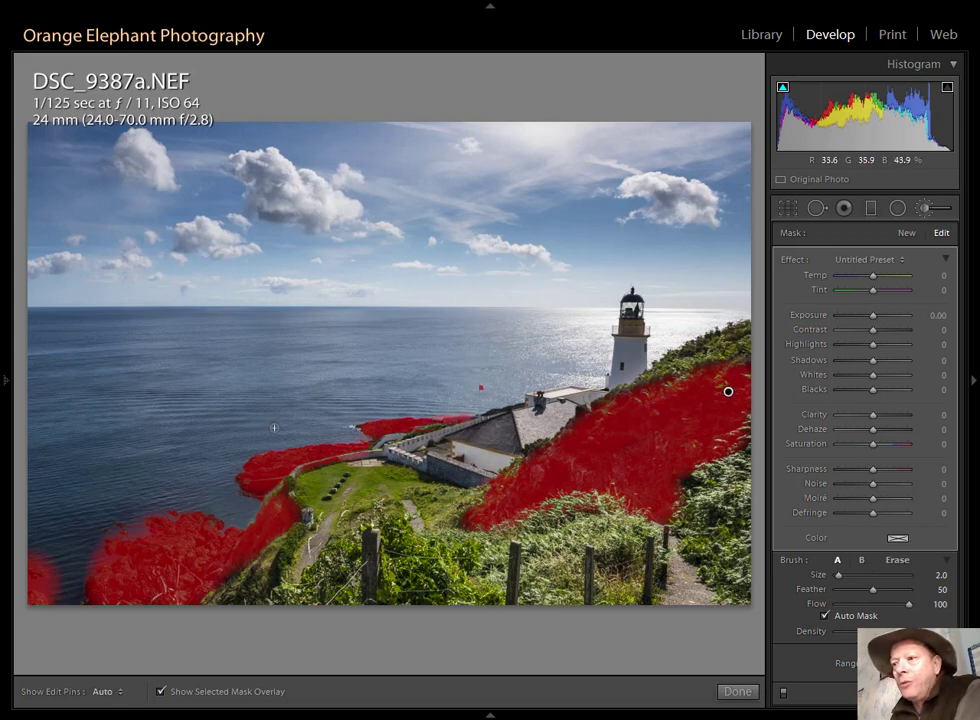
pyautogui.scroll(11, 242, 553)
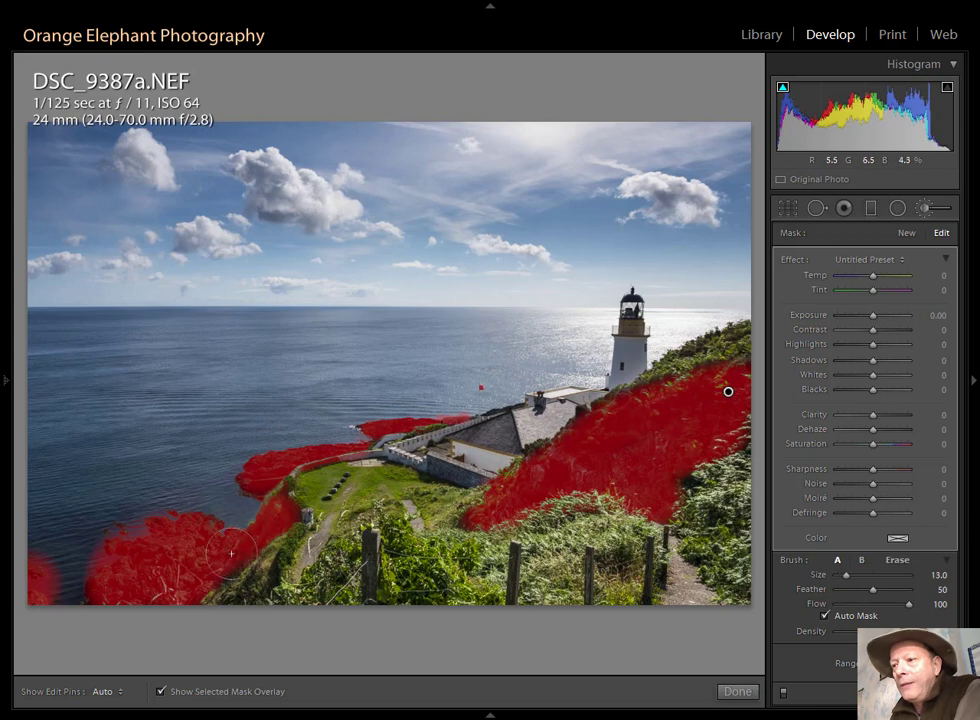
pyautogui.moveTo(210, 564)
pyautogui.mouseDown()
pyautogui.moveTo(171, 581)
pyautogui.moveTo(164, 573)
pyautogui.mouseUp()
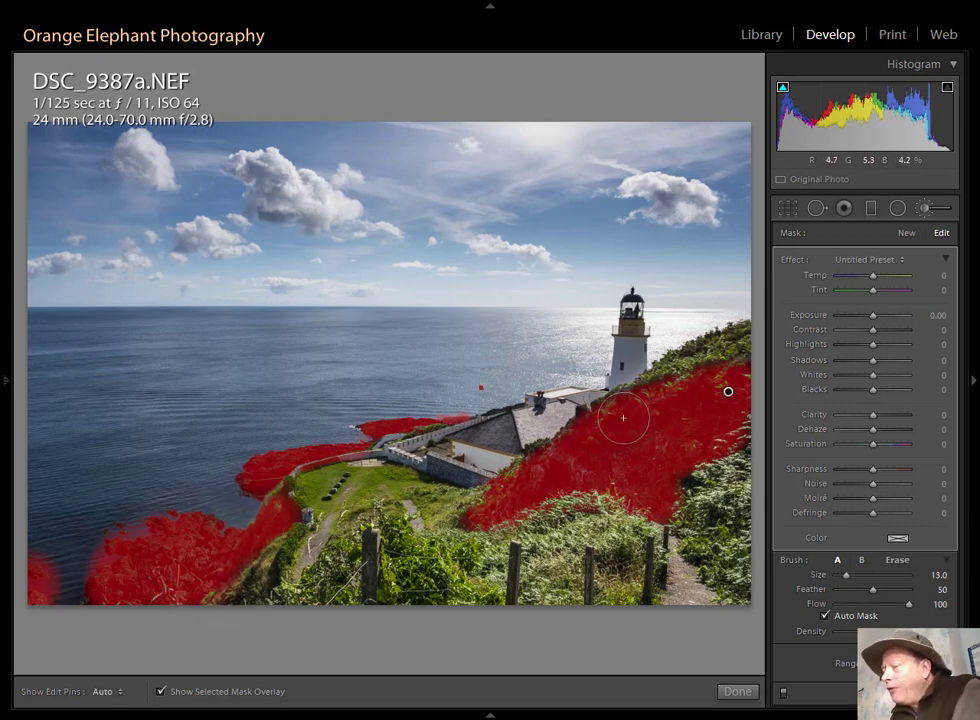
# Paint the lighthouse tower into the mask with brush size 9, from its base up to the lantern.
pyautogui.scroll(-3, 630, 408)
pyautogui.scroll(-1, 632, 400)
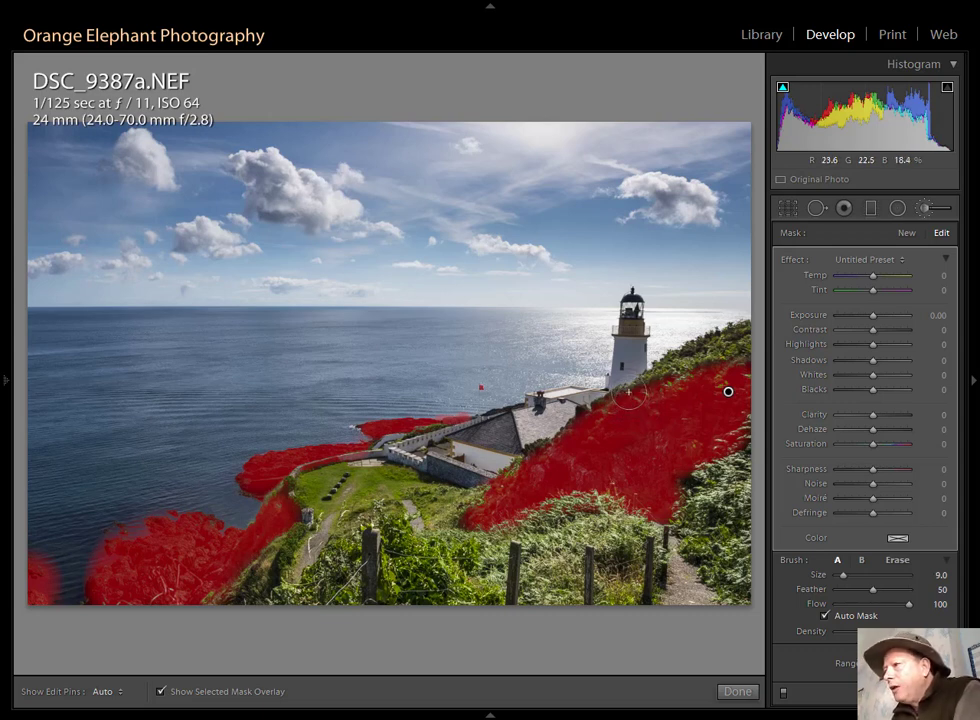
pyautogui.moveTo(631, 396); pyautogui.dragTo(631, 324)
pyautogui.hotkey('ctrl', 'z')
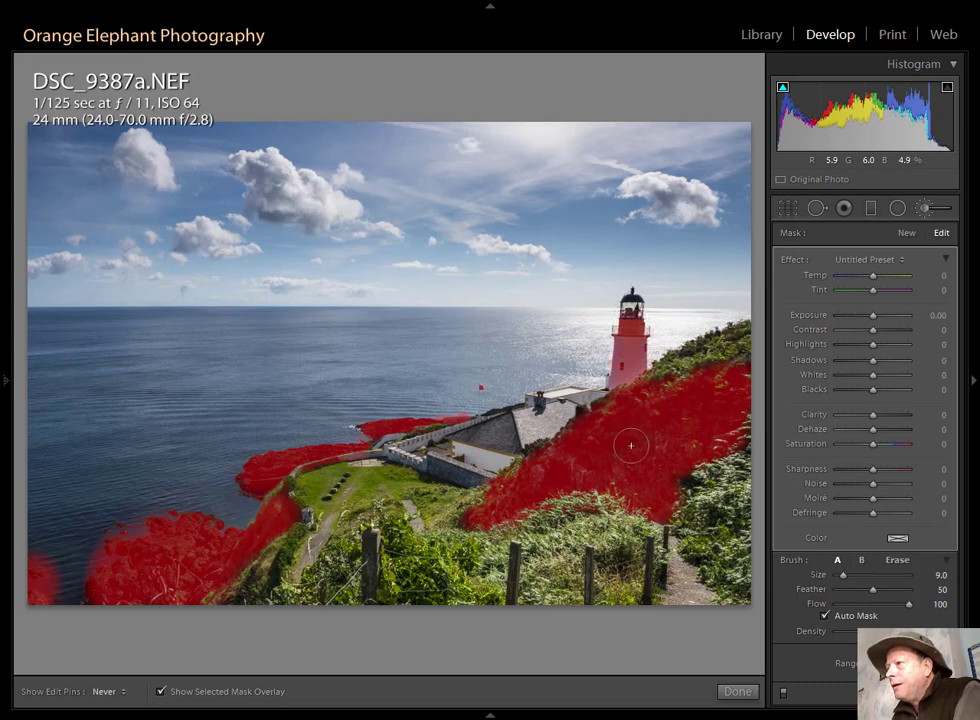
pyautogui.press('h')
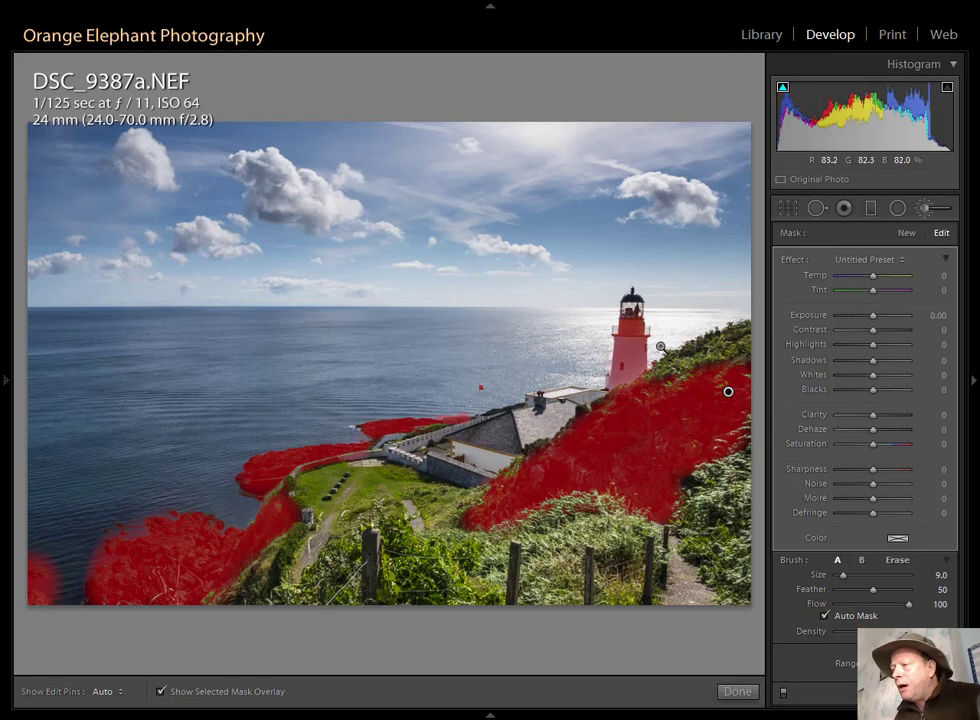
# Erase the mask spill from the sea on both sides of the lighthouse, using eraser sizes 7, 11 and 5.
pyautogui.press('z')
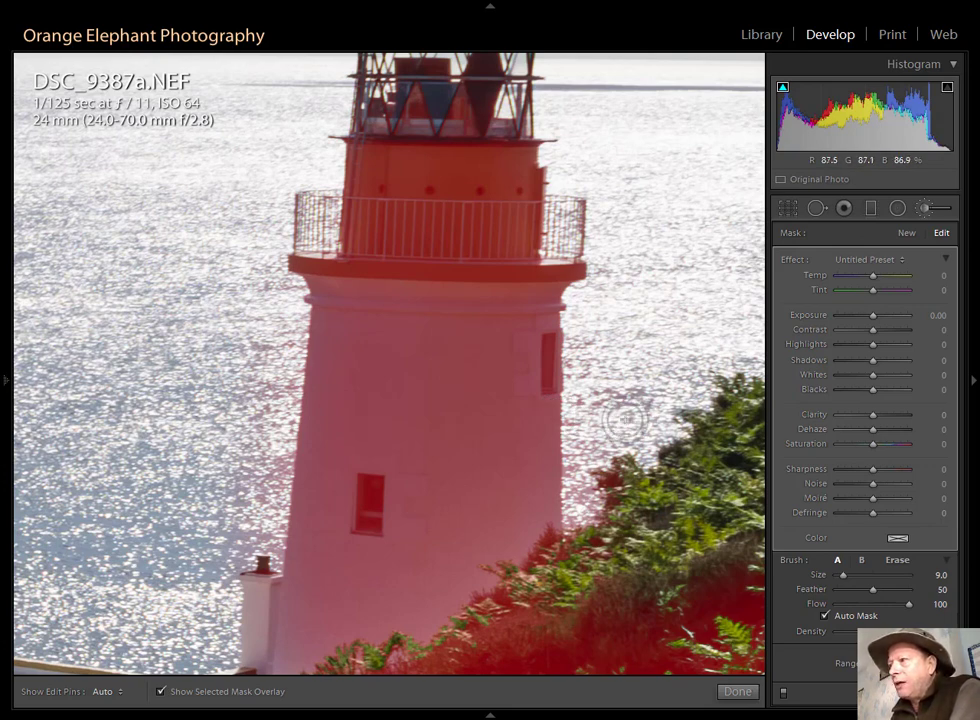
pyautogui.click(898, 562)
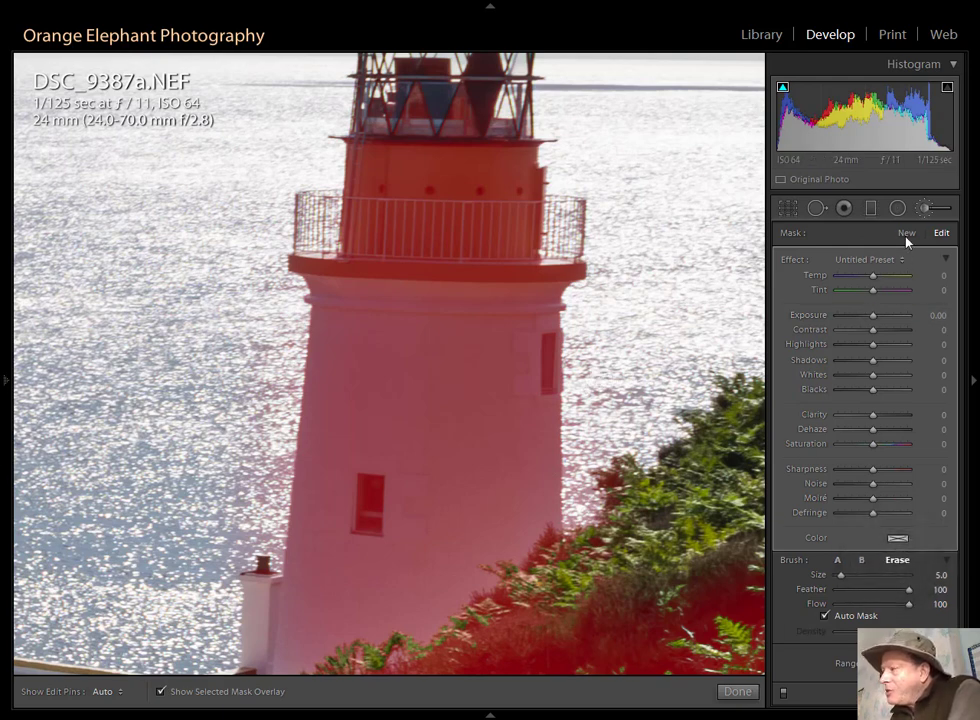
pyautogui.scroll(2, 595, 316)
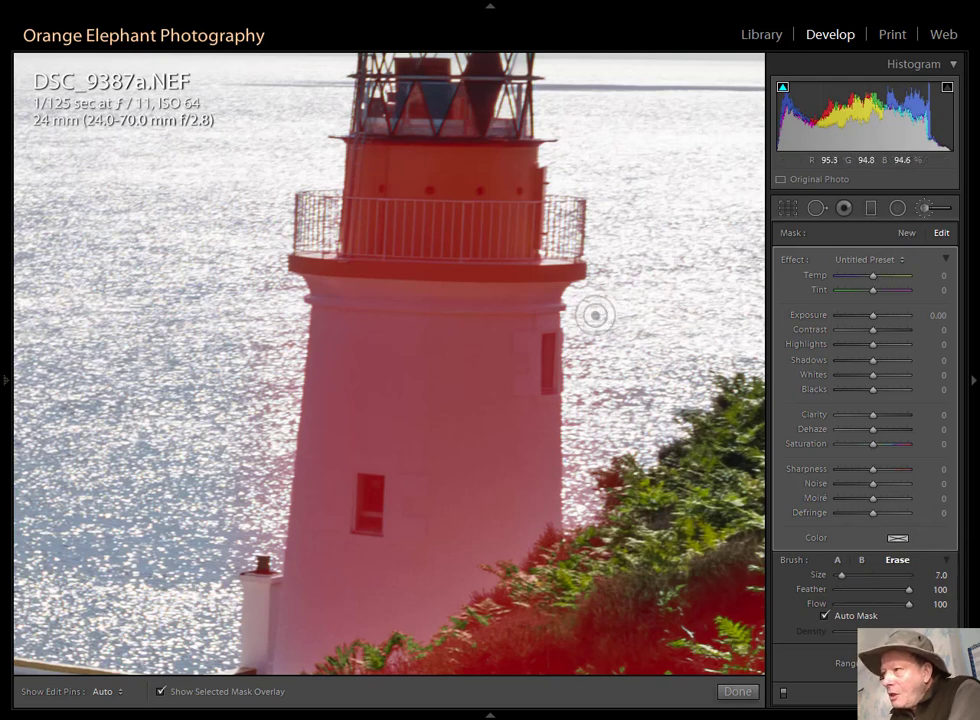
pyautogui.press('h')
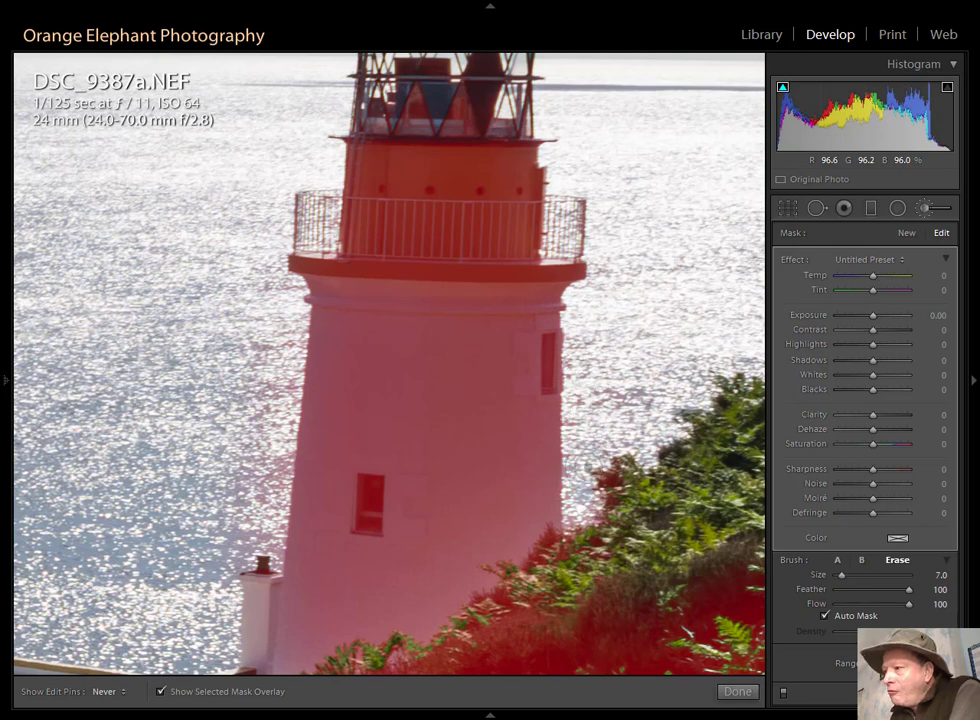
pyautogui.scroll(4, 255, 320)
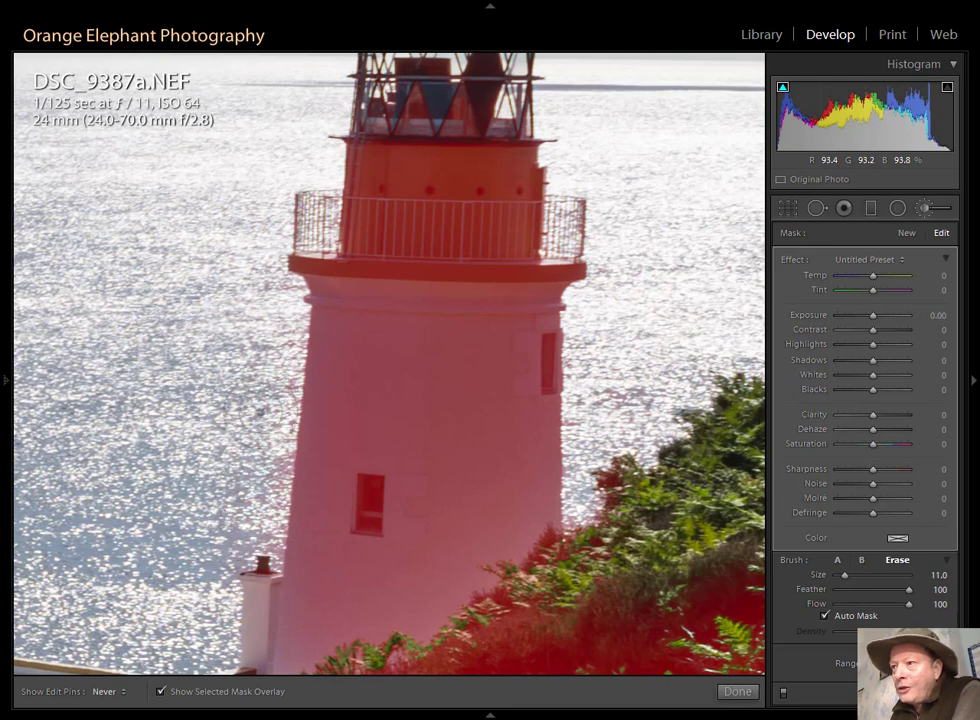
pyautogui.press('h')
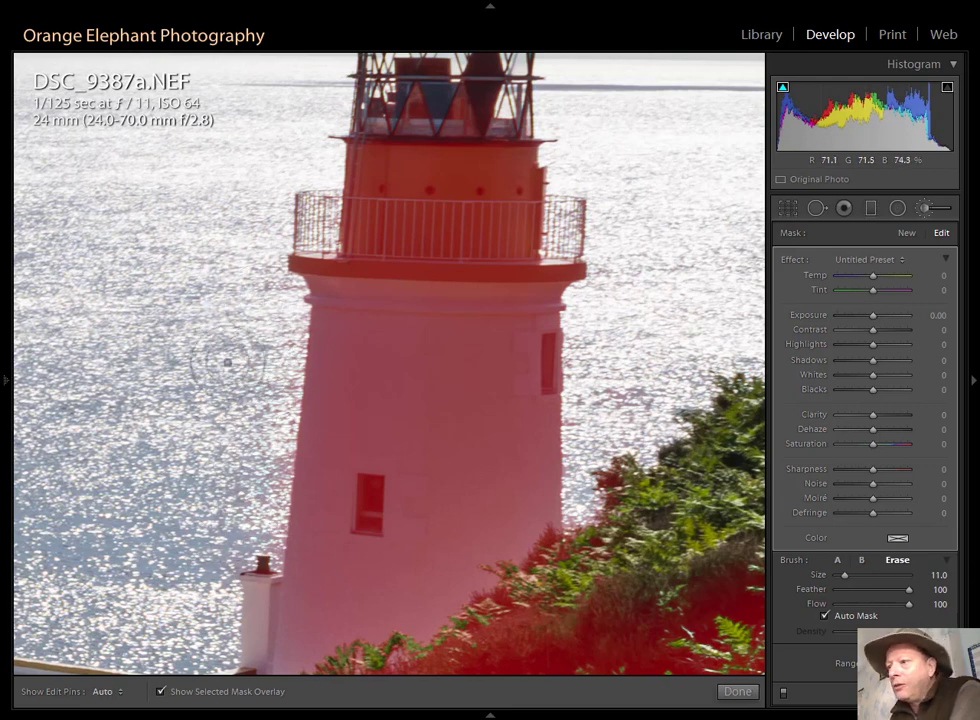
pyautogui.scroll(-3, 263, 337)
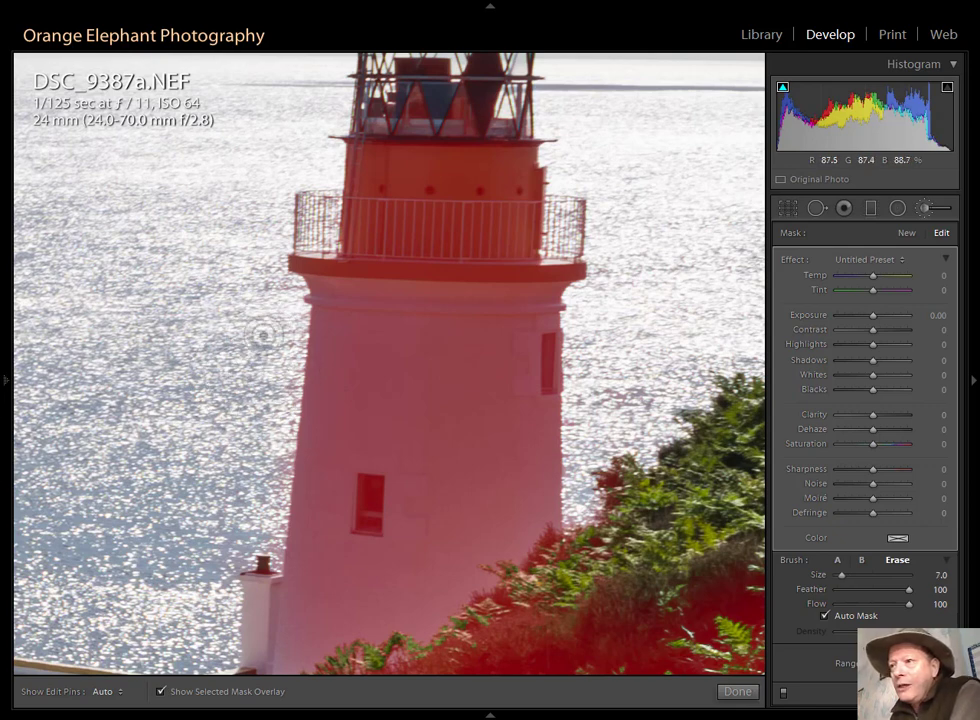
pyautogui.press('h')
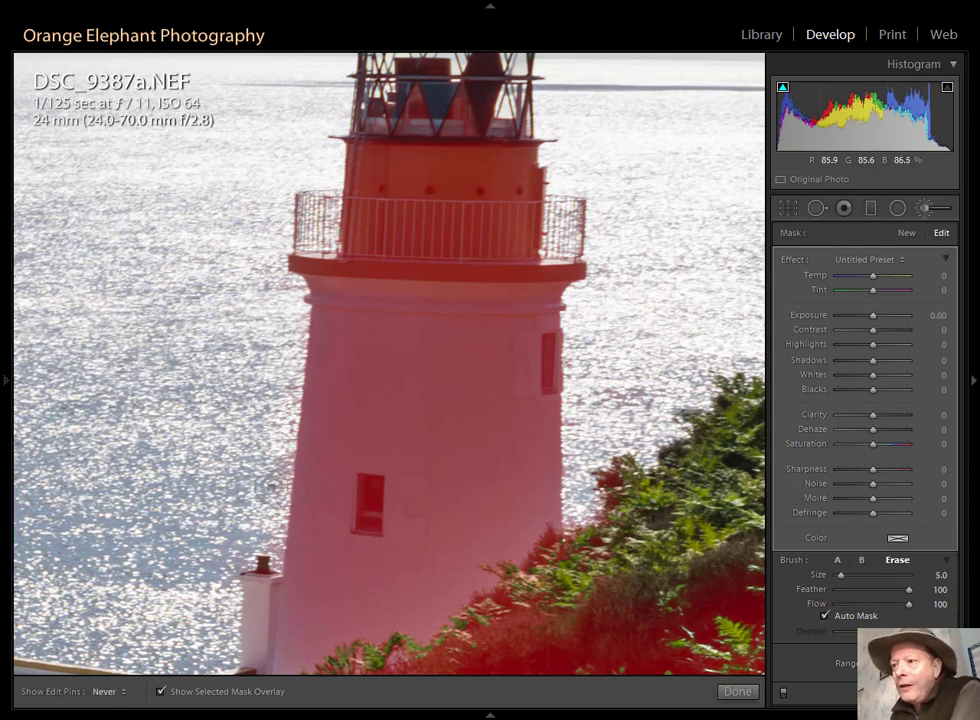
pyautogui.press('h')
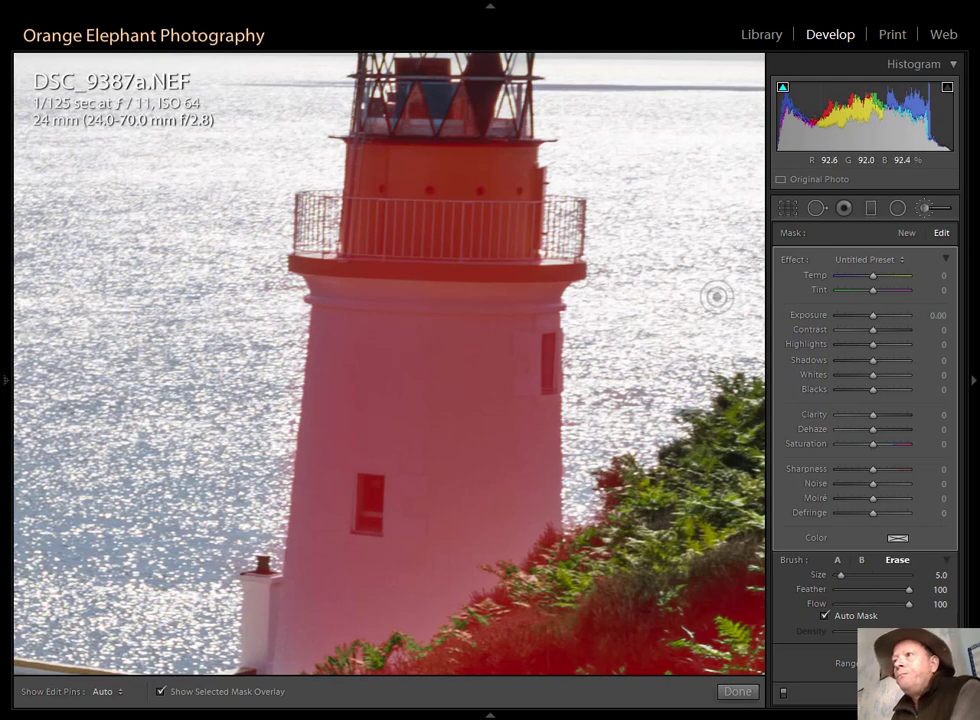
# Return to brush A and touch up the mask along the lower-left edge of the dark hillside at size 9.
pyautogui.click(839, 561)
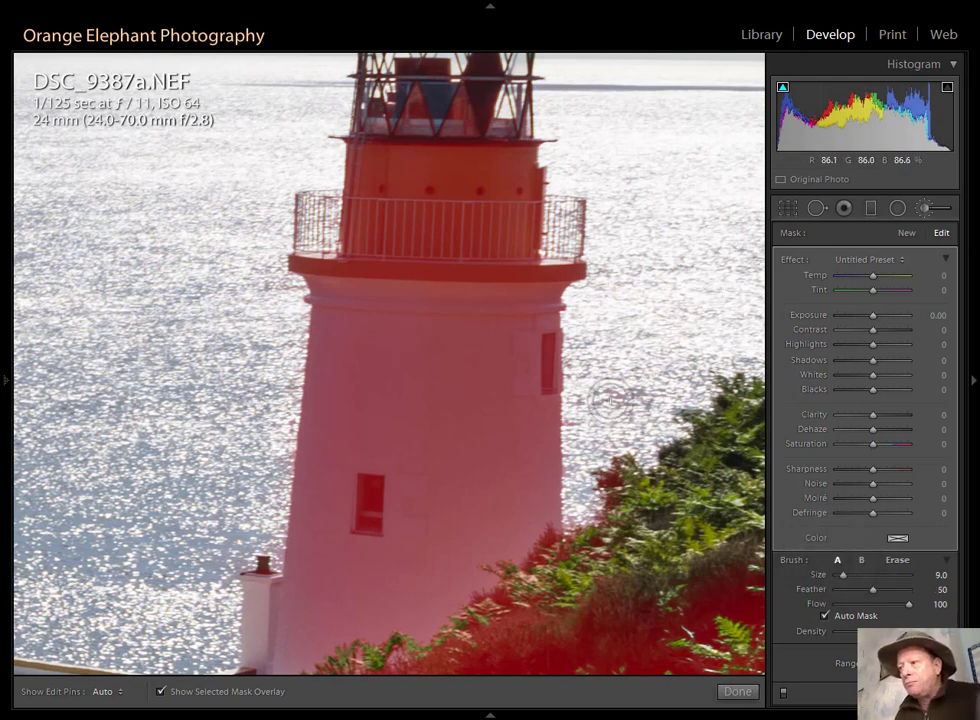
pyautogui.click(333, 390)
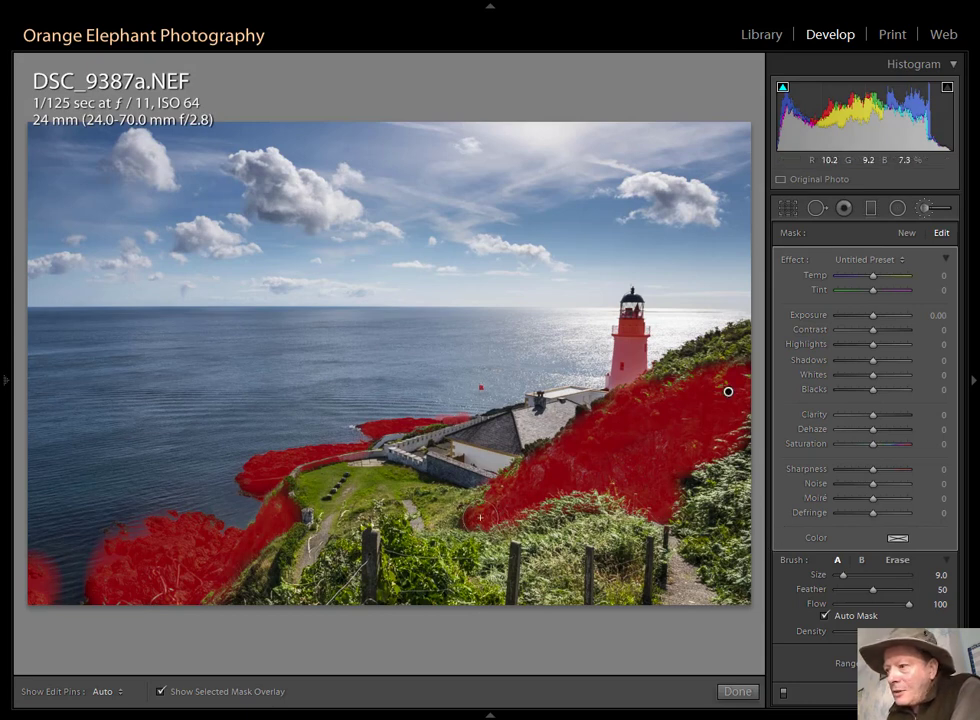
pyautogui.press('h')
pyautogui.press('h')
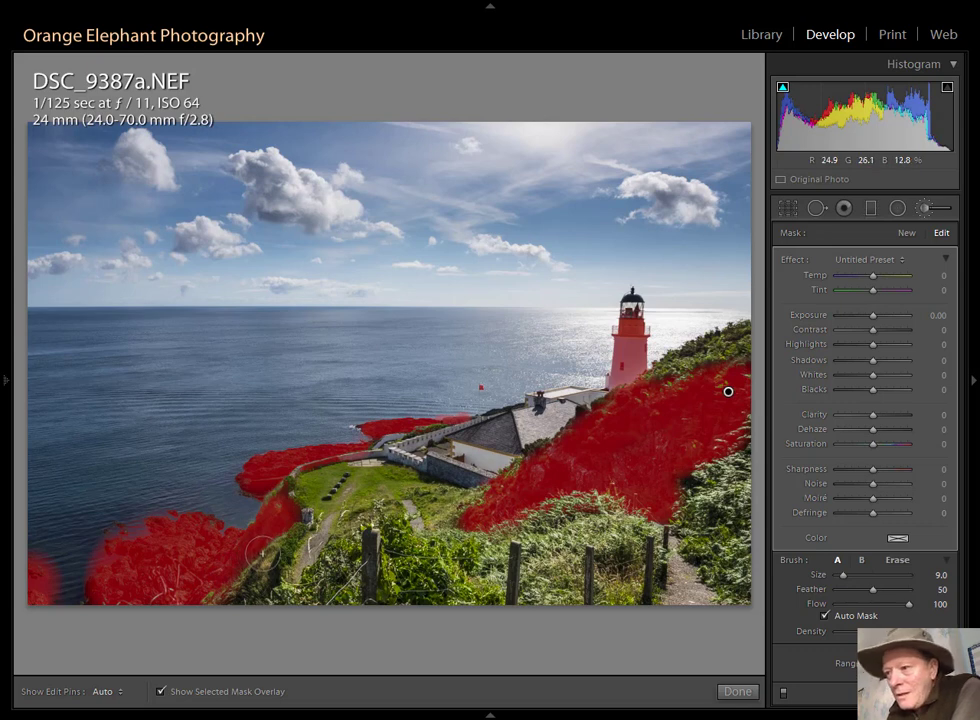
# Brush the mask over the lower-left foot of the dark hillside beside the rocks at size 9.
pyautogui.press('h')
pyautogui.moveTo(238, 592)
pyautogui.mouseDown()
pyautogui.moveTo(250, 580)
pyautogui.moveTo(228, 598)
pyautogui.mouseUp()
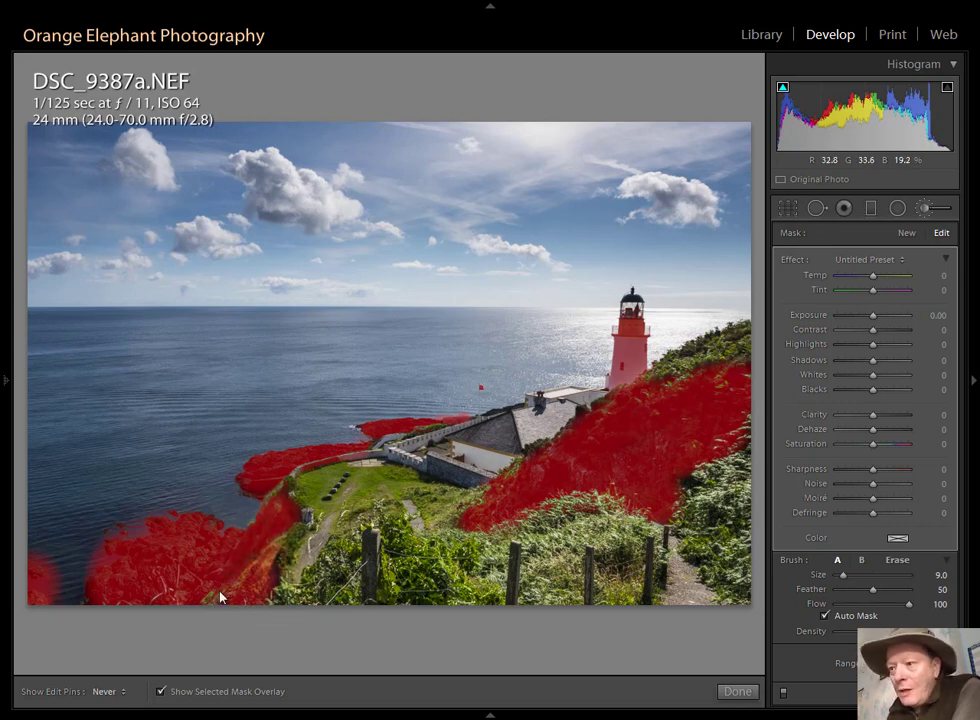
pyautogui.press('h')
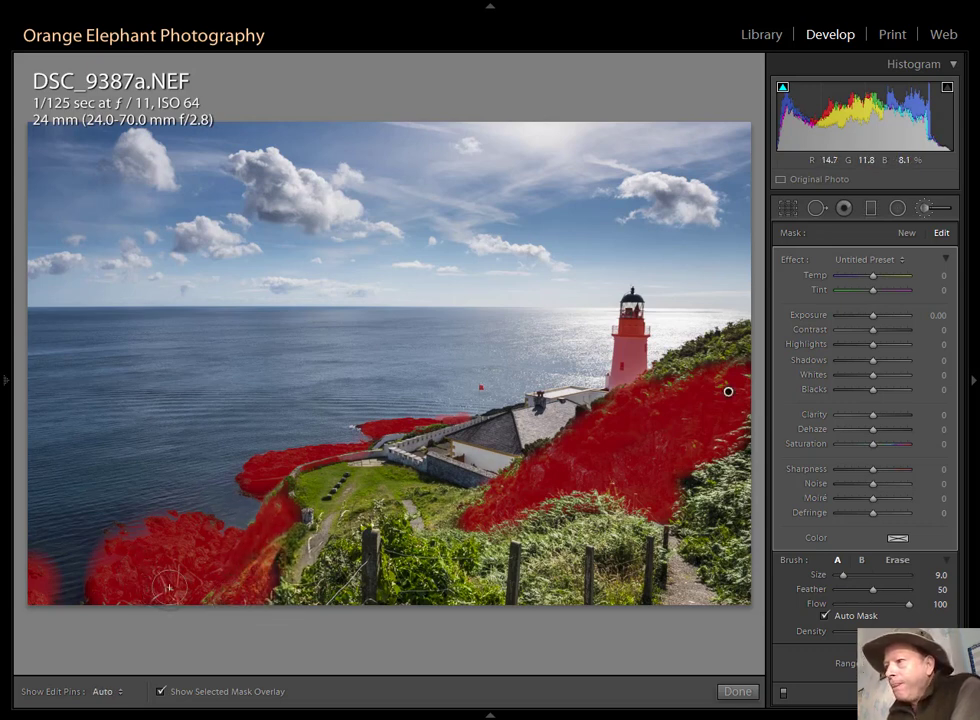
# Hide the mask overlay and set the mask's Shadows to 67, comparing the photo with the brush adjustments off and on.
pyautogui.click(176, 695)
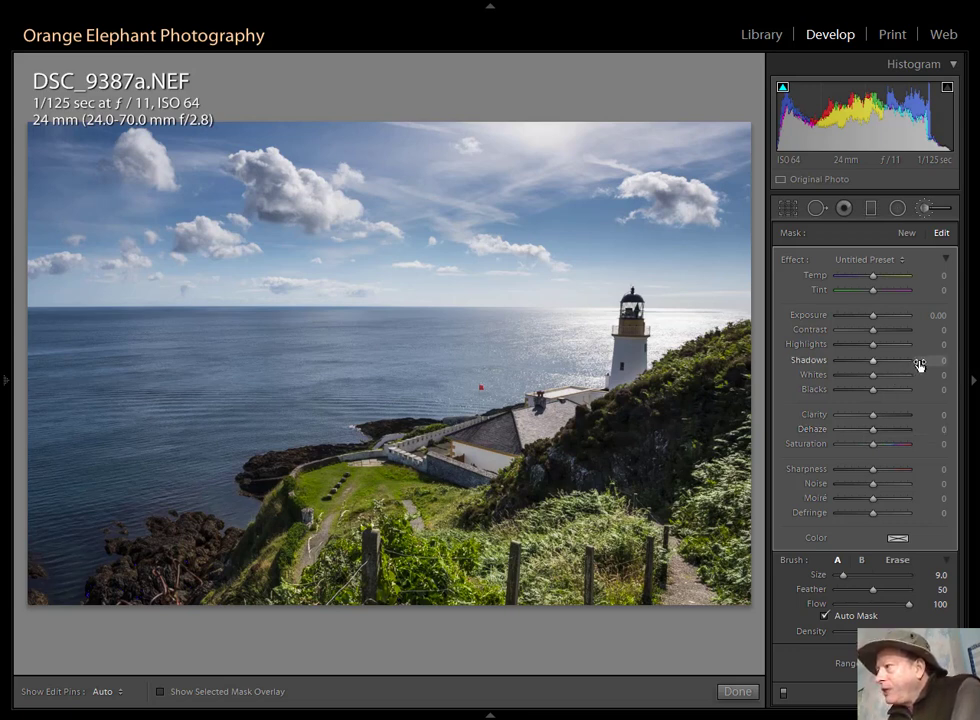
pyautogui.moveTo(918, 366); pyautogui.dragTo(933, 366)
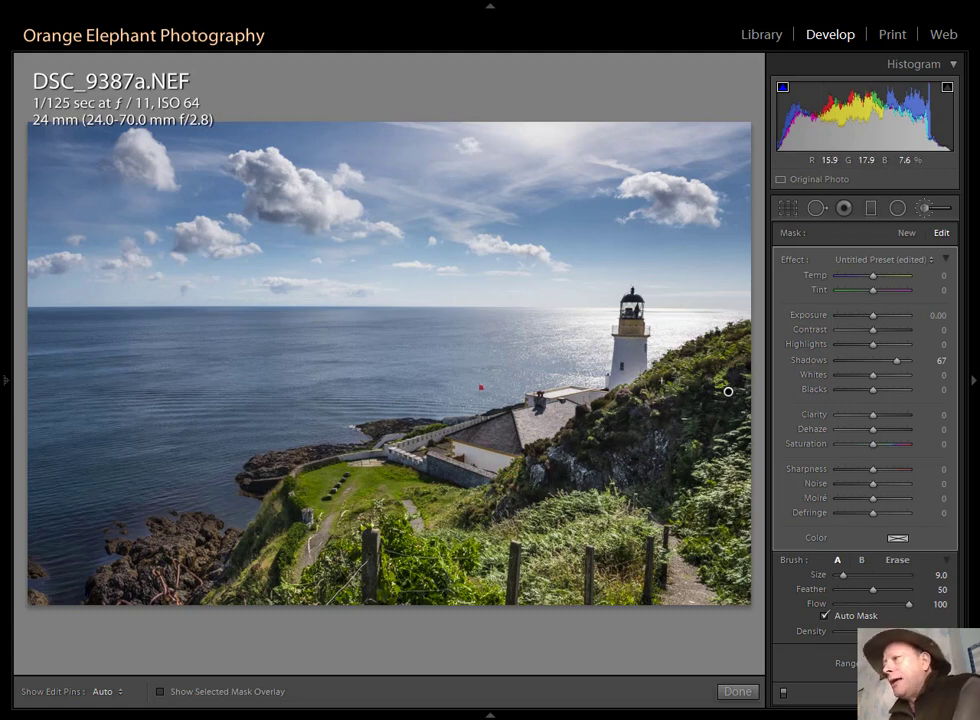
pyautogui.click(785, 698)
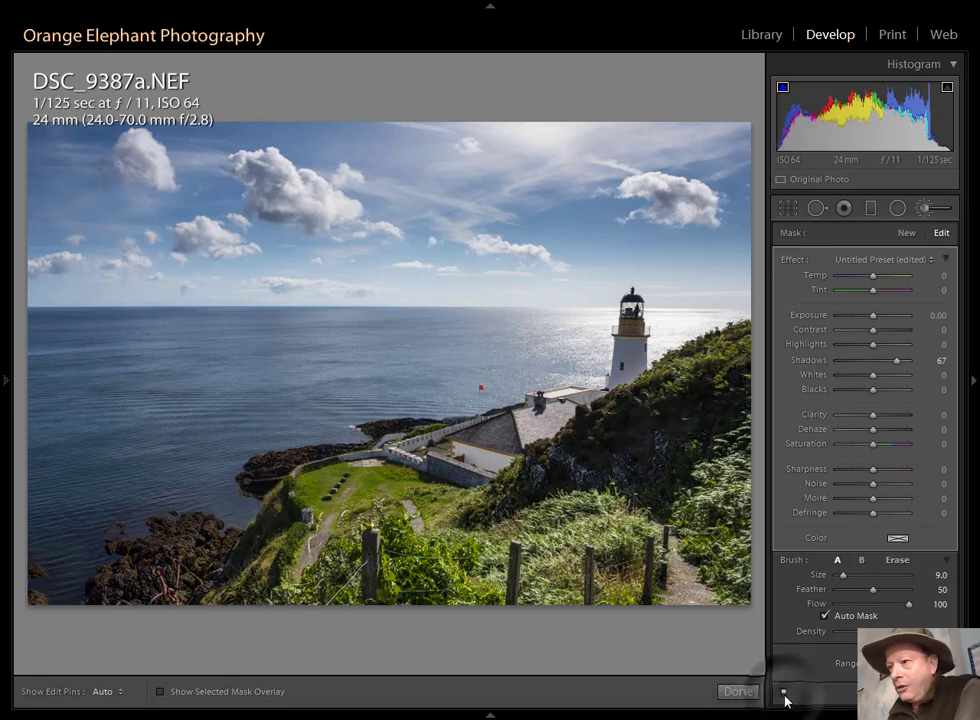
pyautogui.click(785, 692)
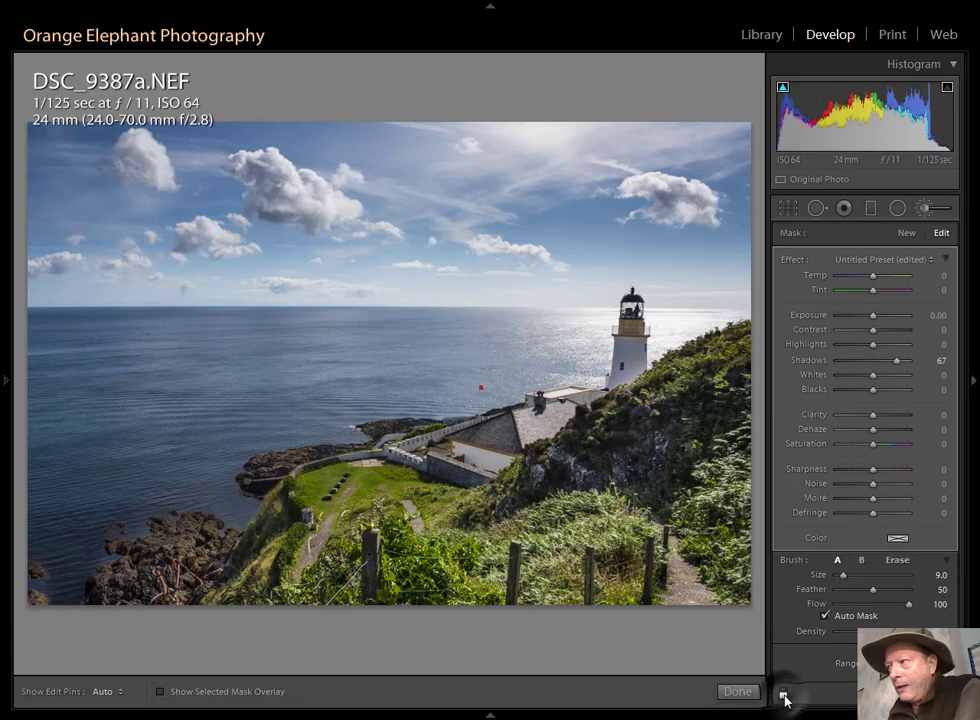
pyautogui.click(785, 697)
pyautogui.click(785, 697)
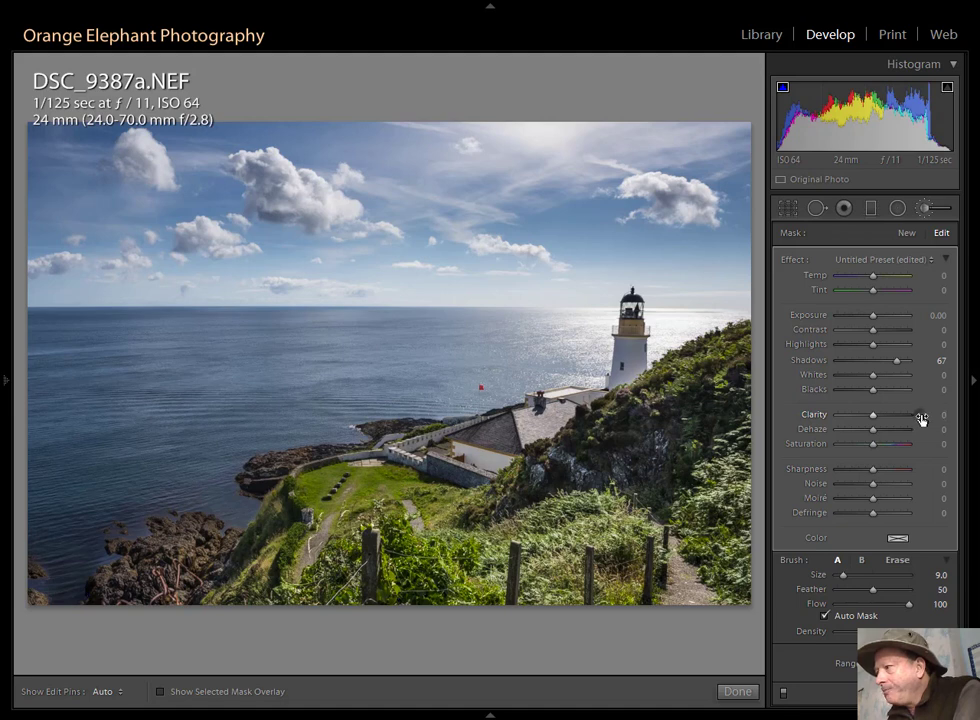
# Set the mask's Clarity to 11 and Temp to 16, compare before and after, and finish the brush edit.
pyautogui.moveTo(921, 419); pyautogui.dragTo(934, 418)
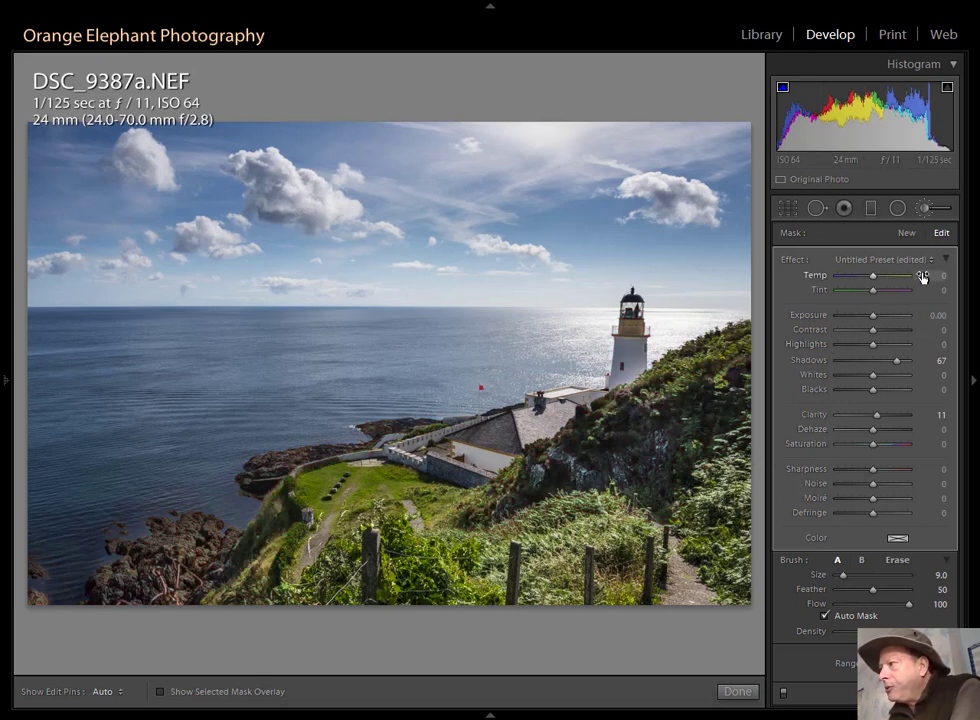
pyautogui.moveTo(923, 277); pyautogui.dragTo(932, 277)
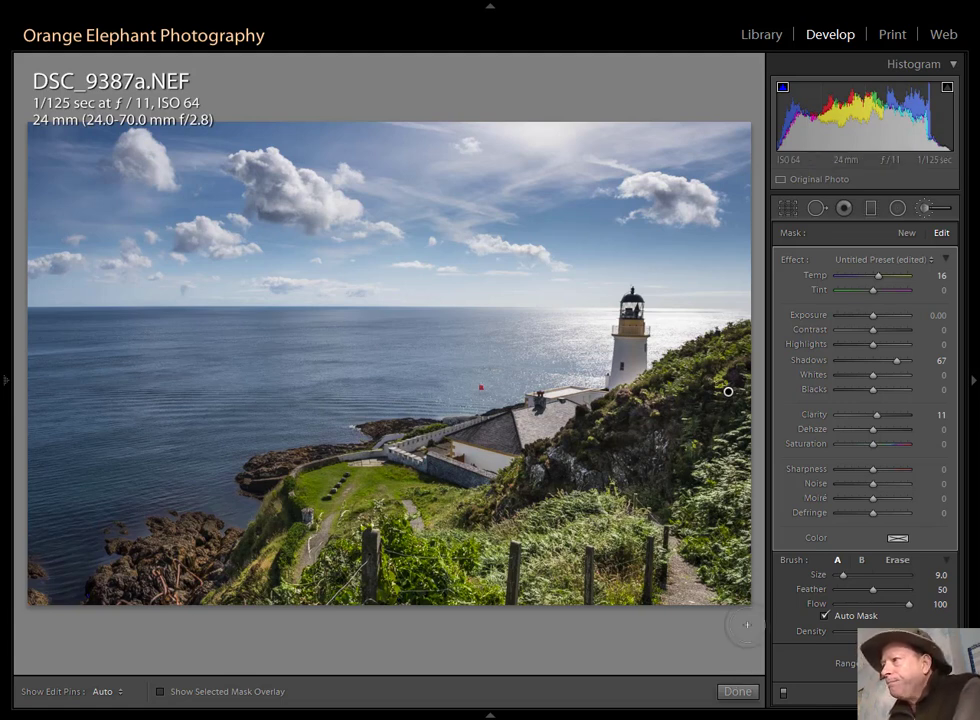
pyautogui.click(783, 693)
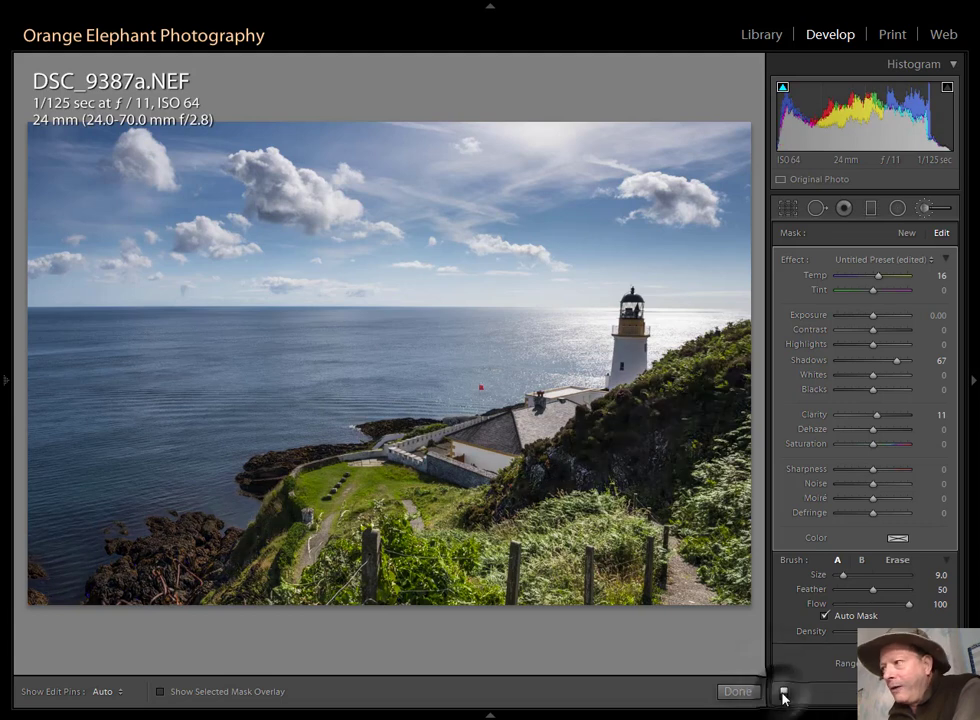
pyautogui.click(783, 694)
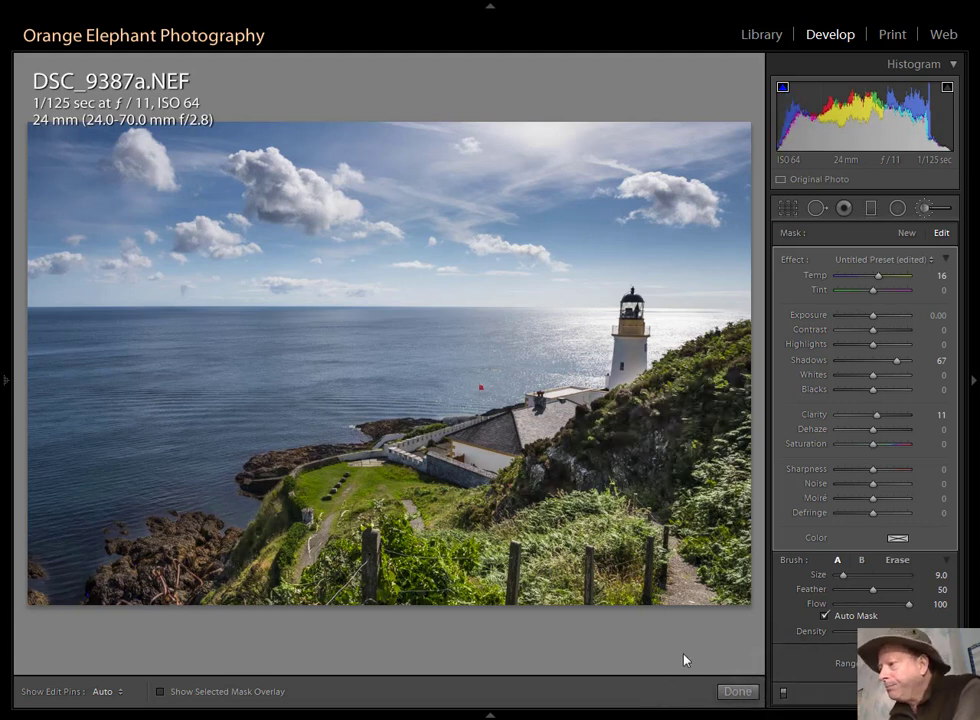
pyautogui.click(736, 692)
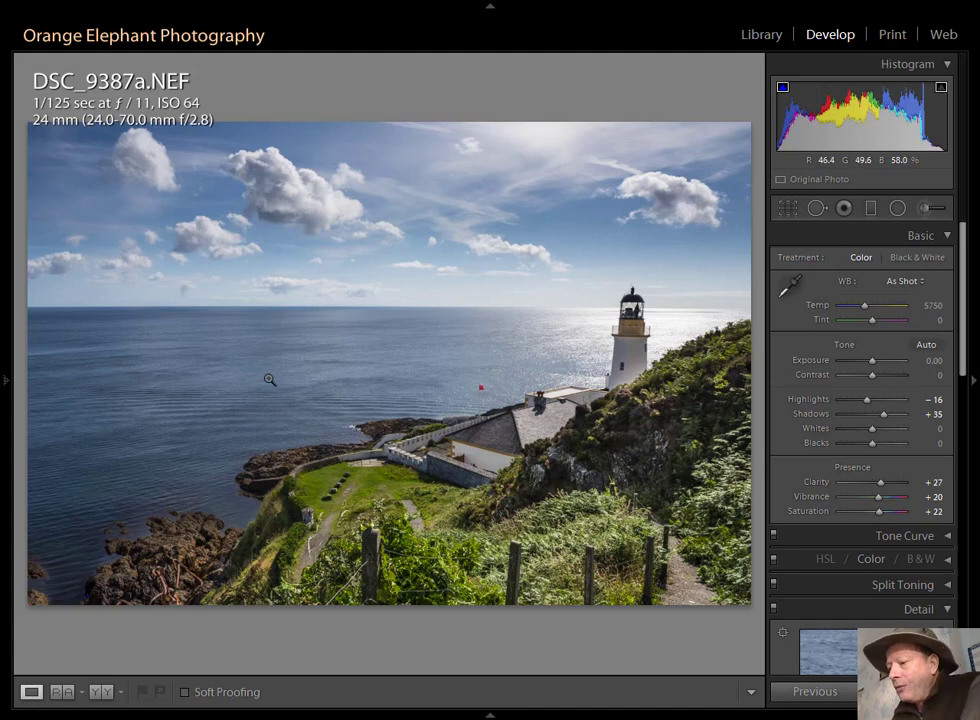
# Start a new Adjustment Brush mask with the overlay shown and paint the left part of the sea down to the rocks at size 9.
pyautogui.click(923, 208)
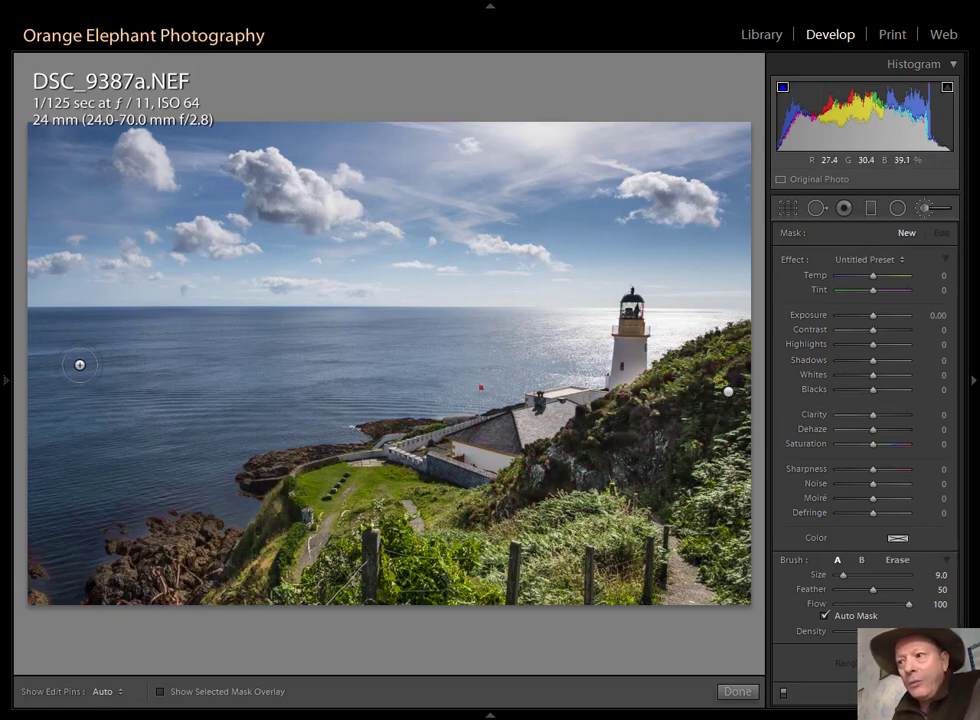
pyautogui.click(160, 691)
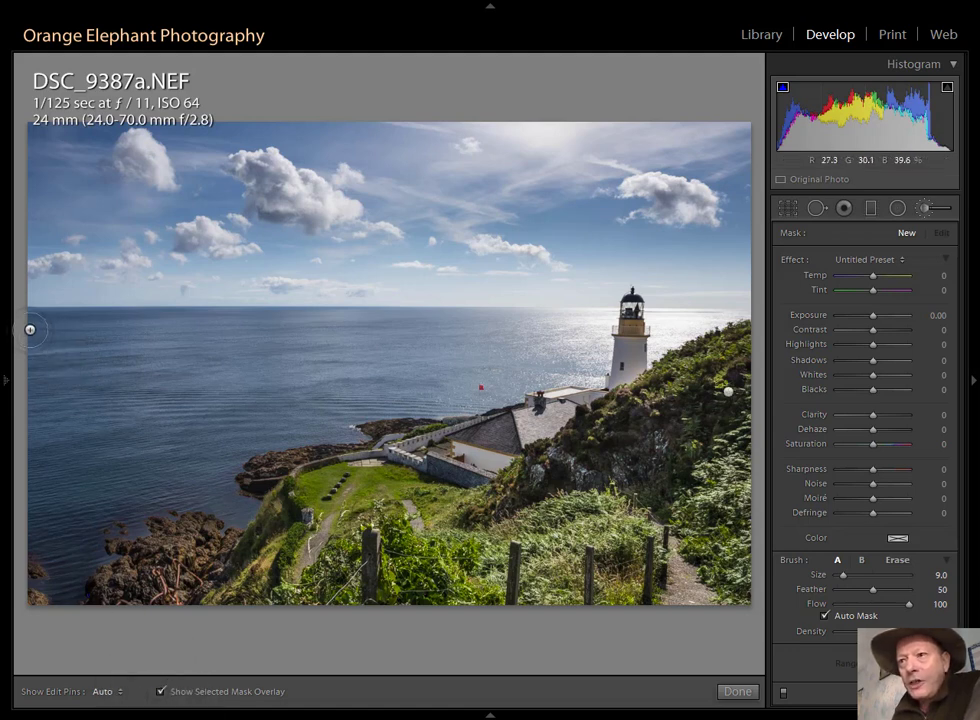
pyautogui.press('h')
pyautogui.moveTo(310, 342)
pyautogui.mouseDown()
pyautogui.moveTo(488, 346)
pyautogui.moveTo(192, 422)
pyautogui.mouseUp()
pyautogui.moveTo(31, 477)
pyautogui.mouseDown()
pyautogui.moveTo(34, 381)
pyautogui.moveTo(46, 360)
pyautogui.moveTo(265, 362)
pyautogui.moveTo(163, 388)
pyautogui.moveTo(37, 460)
pyautogui.moveTo(145, 415)
pyautogui.moveTo(198, 379)
pyautogui.moveTo(133, 389)
pyautogui.moveTo(65, 427)
pyautogui.moveTo(72, 387)
pyautogui.moveTo(57, 418)
pyautogui.moveTo(148, 431)
pyautogui.mouseUp()
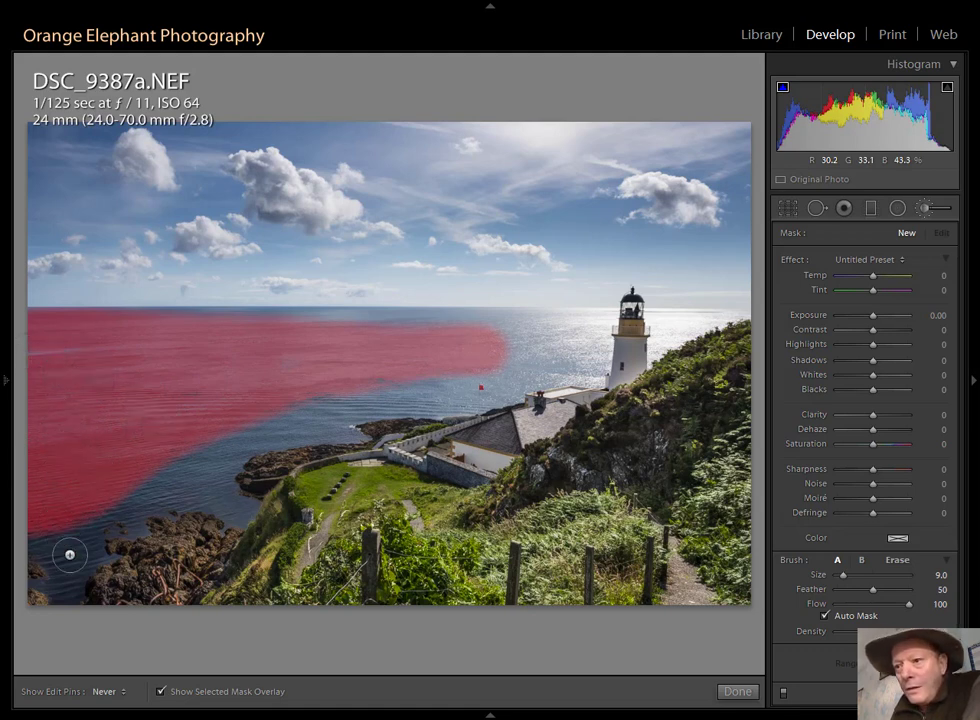
pyautogui.moveTo(70, 555)
pyautogui.mouseDown()
pyautogui.moveTo(68, 564)
pyautogui.moveTo(42, 532)
pyautogui.moveTo(142, 486)
pyautogui.moveTo(230, 501)
pyautogui.moveTo(188, 472)
pyautogui.moveTo(243, 431)
pyautogui.moveTo(282, 418)
pyautogui.mouseUp()
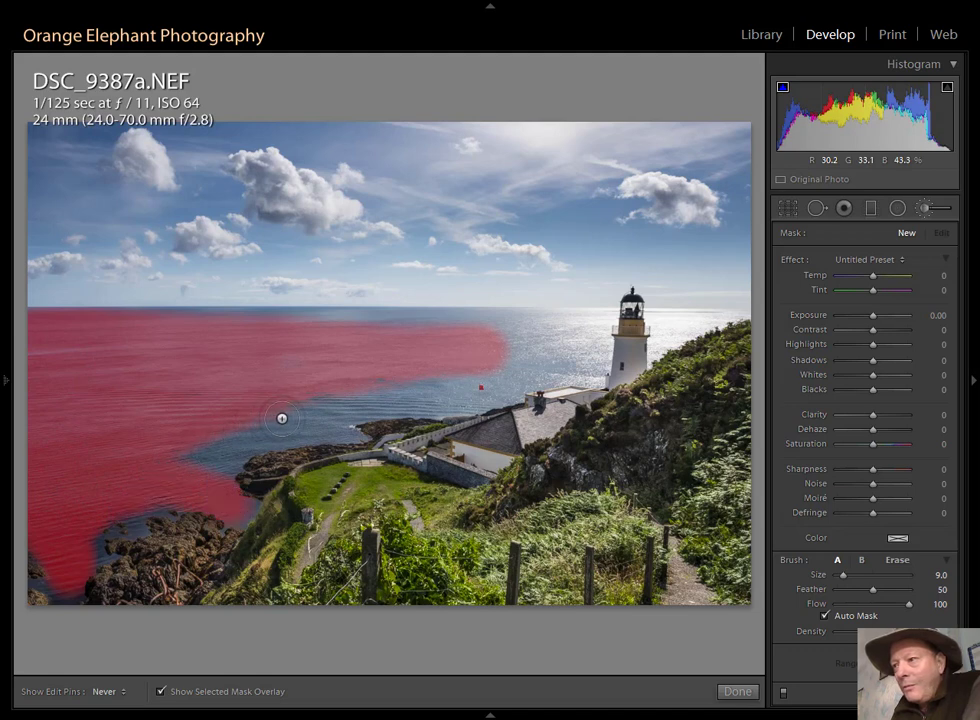
pyautogui.moveTo(388, 386); pyautogui.dragTo(457, 391)
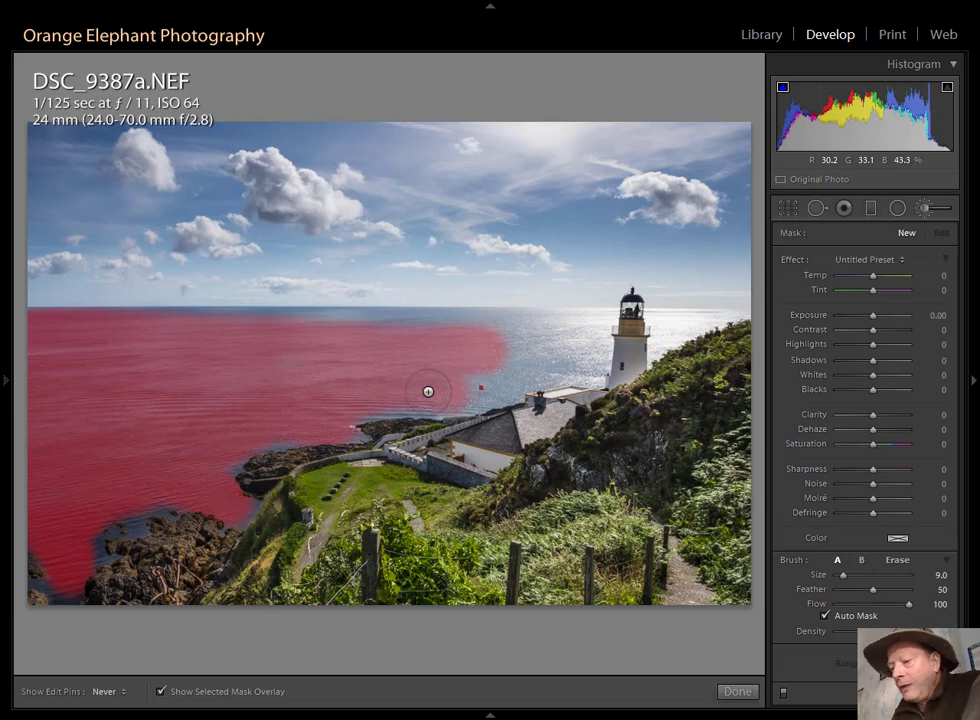
pyautogui.press('h')
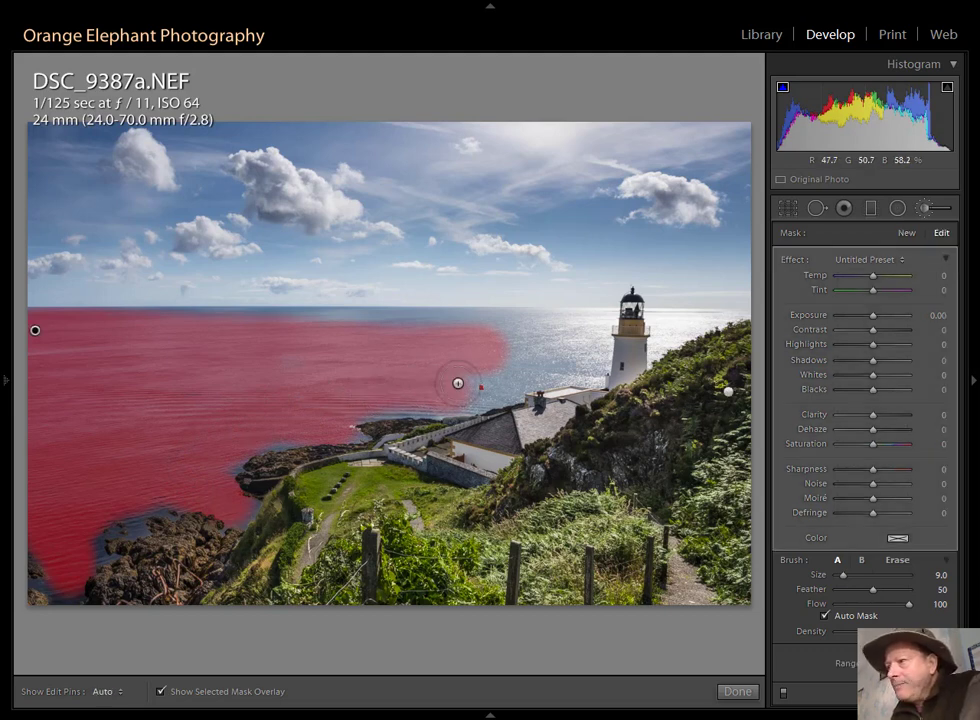
# Extend the sea mask rightward to the lighthouse and up along the horizon with brush size 9.
pyautogui.press('h')
pyautogui.moveTo(538, 366)
pyautogui.mouseDown()
pyautogui.moveTo(586, 354)
pyautogui.moveTo(588, 334)
pyautogui.moveTo(162, 337)
pyautogui.moveTo(175, 335)
pyautogui.mouseUp()
pyautogui.moveTo(235, 334)
pyautogui.mouseDown()
pyautogui.moveTo(306, 329)
pyautogui.moveTo(165, 330)
pyautogui.mouseUp()
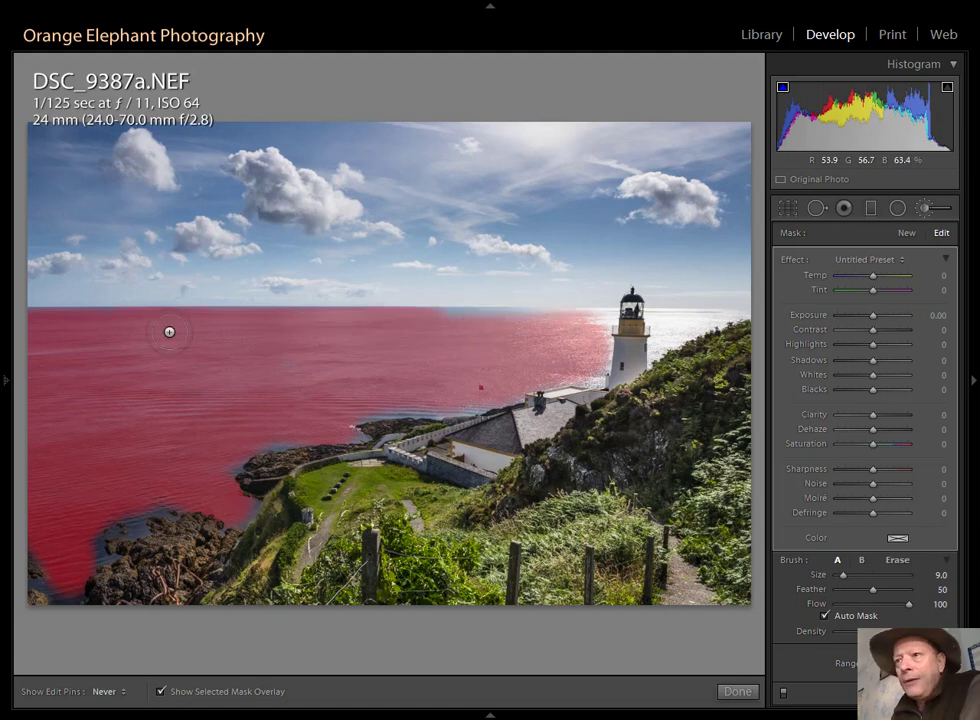
pyautogui.press('h')
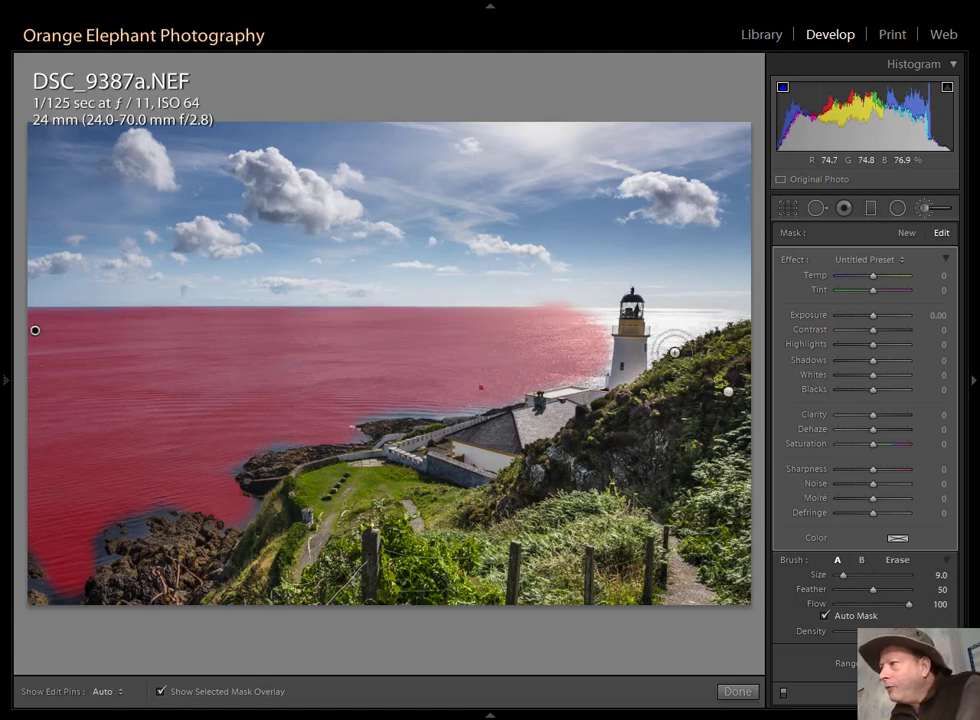
# Mask the sea right of the lighthouse at size 9, then fill the gaps left of the tower and along the rocks at size 7.
pyautogui.moveTo(668, 330)
pyautogui.mouseDown()
pyautogui.moveTo(720, 316)
pyautogui.moveTo(685, 322)
pyautogui.moveTo(656, 343)
pyautogui.moveTo(674, 324)
pyautogui.moveTo(664, 344)
pyautogui.mouseUp()
pyautogui.scroll(-2, 697, 323)
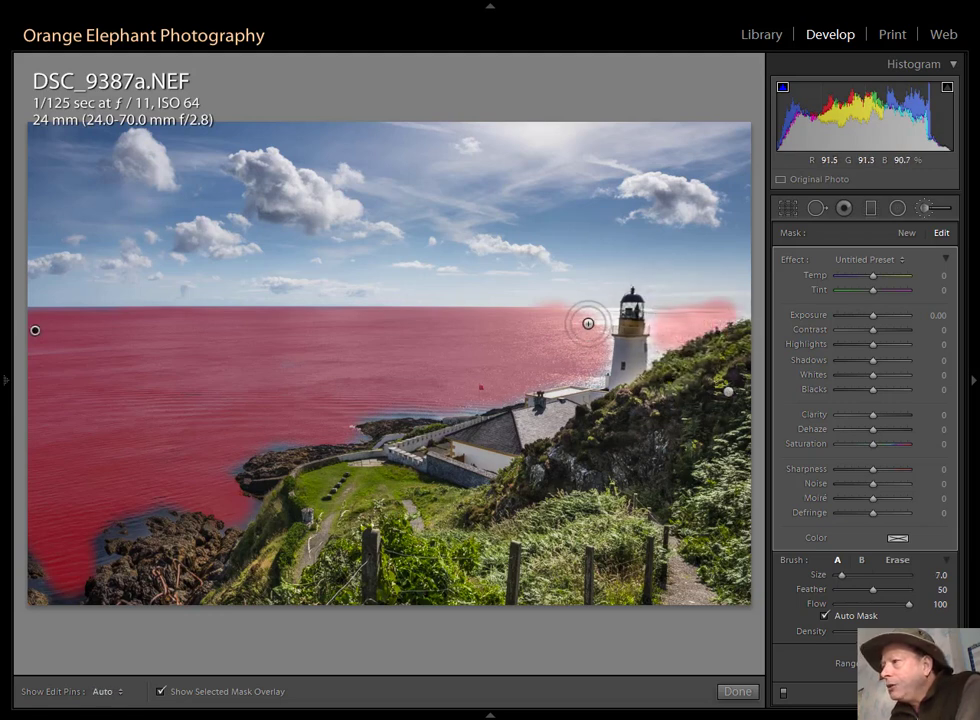
pyautogui.moveTo(593, 322)
pyautogui.mouseDown()
pyautogui.moveTo(457, 387)
pyautogui.moveTo(400, 401)
pyautogui.moveTo(319, 397)
pyautogui.mouseUp()
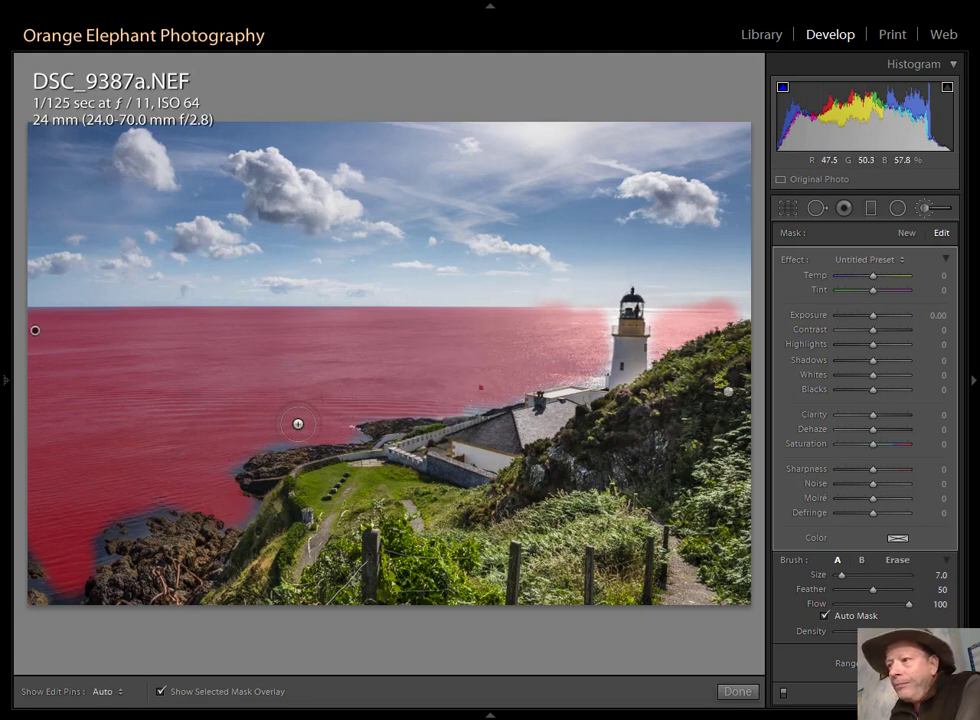
pyautogui.moveTo(278, 432)
pyautogui.mouseDown()
pyautogui.moveTo(169, 426)
pyautogui.moveTo(126, 516)
pyautogui.moveTo(99, 522)
pyautogui.moveTo(87, 539)
pyautogui.moveTo(68, 508)
pyautogui.moveTo(62, 584)
pyautogui.moveTo(61, 545)
pyautogui.mouseUp()
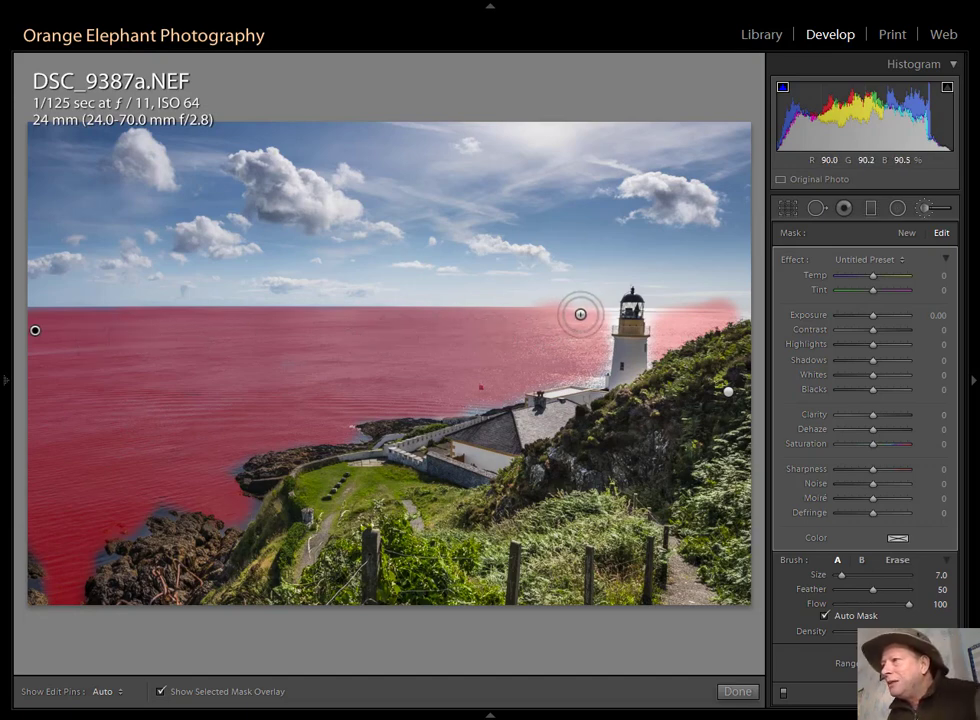
# Erase the mask spill from the sky above the horizon left of the lighthouse, using eraser size 11.
pyautogui.press('z')
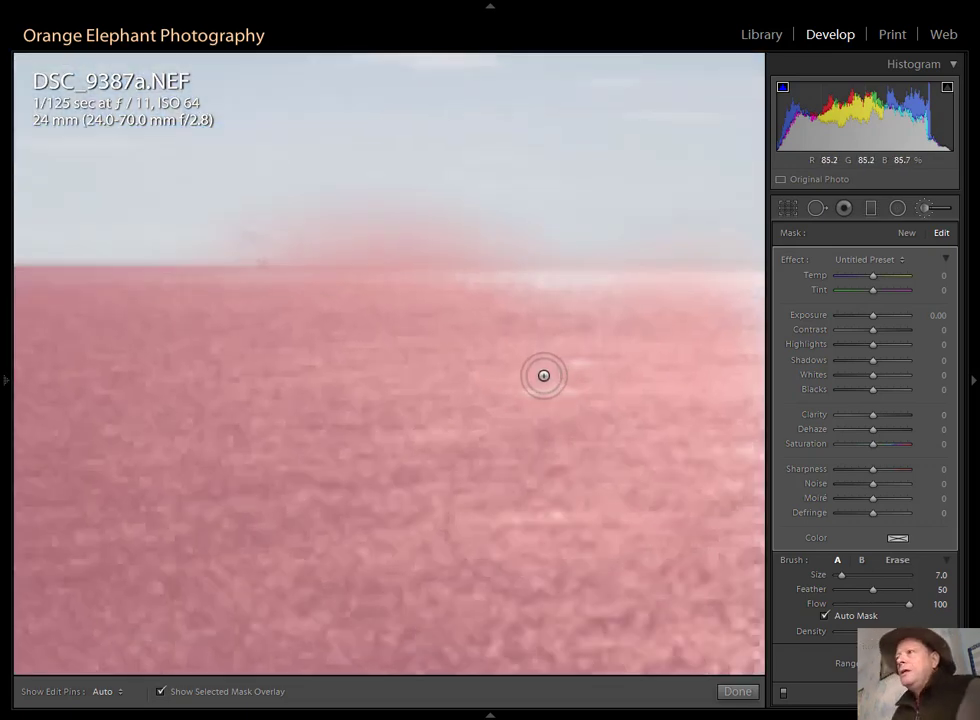
pyautogui.click(900, 560)
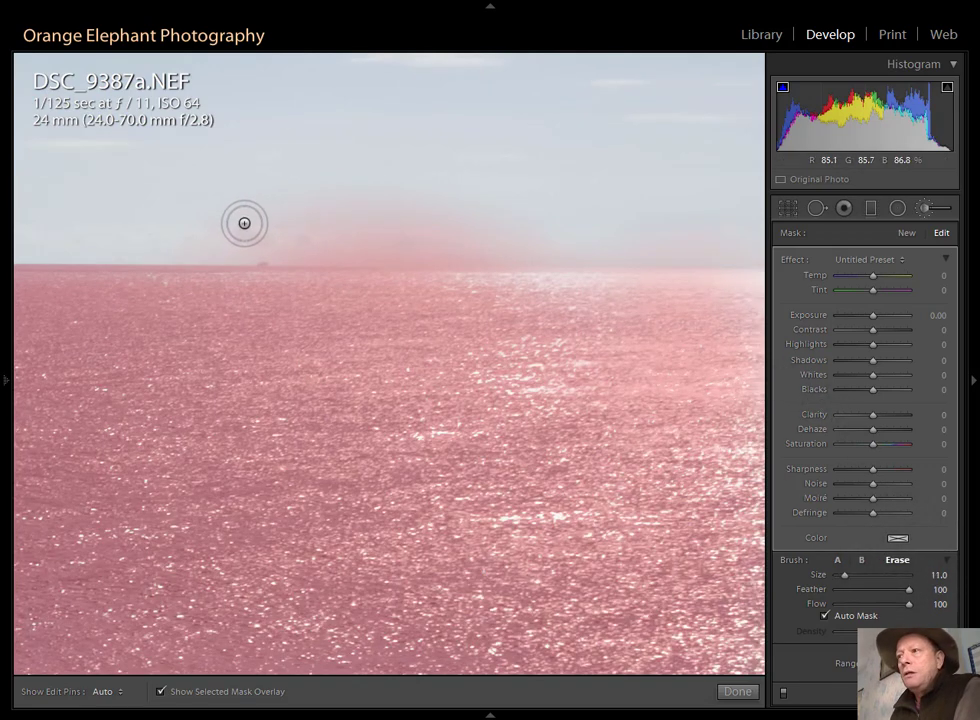
pyautogui.moveTo(238, 226); pyautogui.dragTo(719, 230)
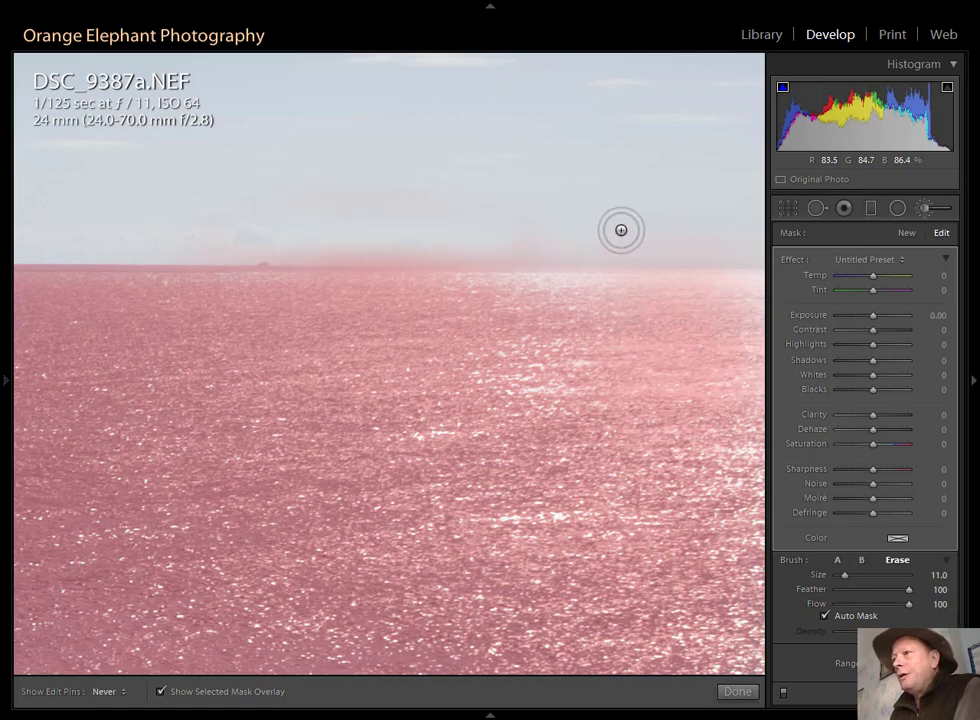
pyautogui.moveTo(376, 239)
pyautogui.mouseDown()
pyautogui.moveTo(268, 238)
pyautogui.moveTo(442, 205)
pyautogui.moveTo(261, 182)
pyautogui.moveTo(336, 170)
pyautogui.moveTo(273, 218)
pyautogui.mouseUp()
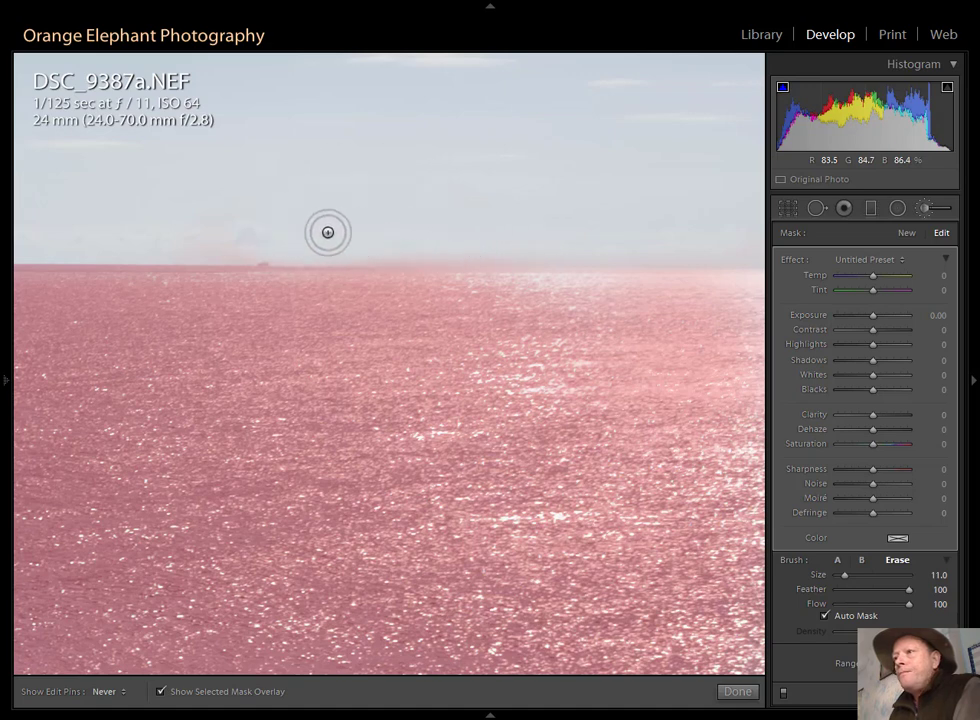
pyautogui.press('h')
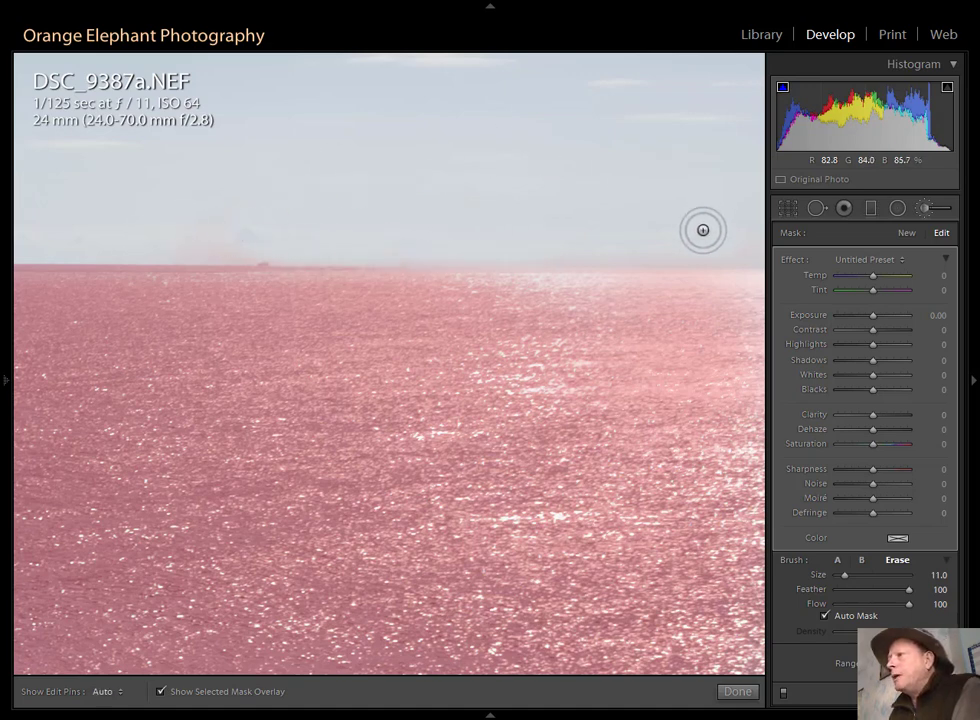
pyautogui.press('h')
pyautogui.press('h')
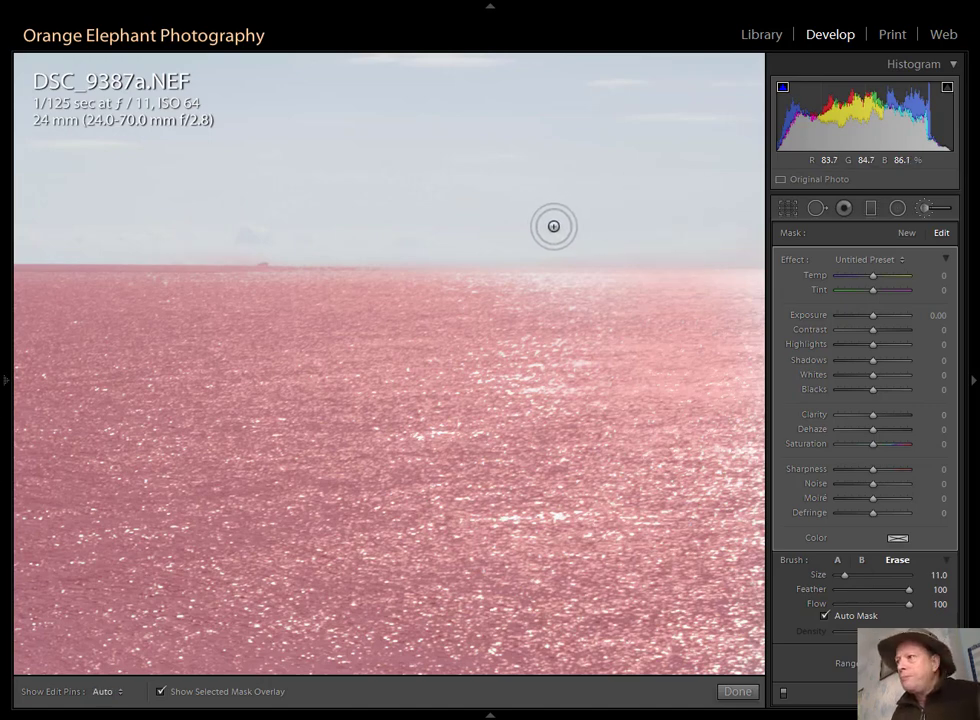
pyautogui.moveTo(641, 257); pyautogui.dragTo(177, 270)
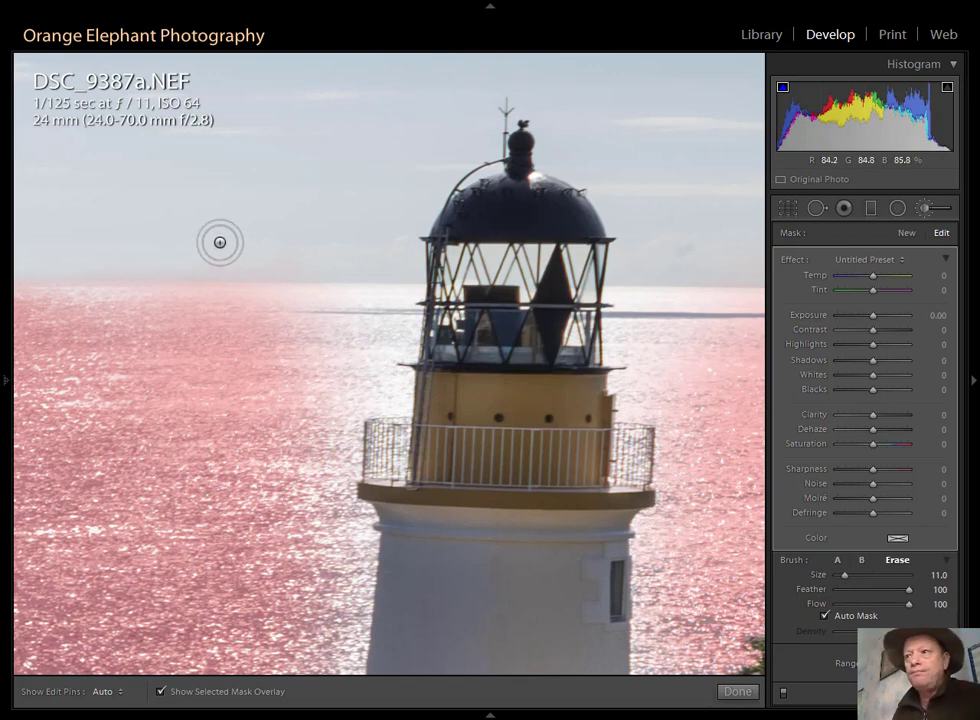
pyautogui.press('h')
pyautogui.press('h')
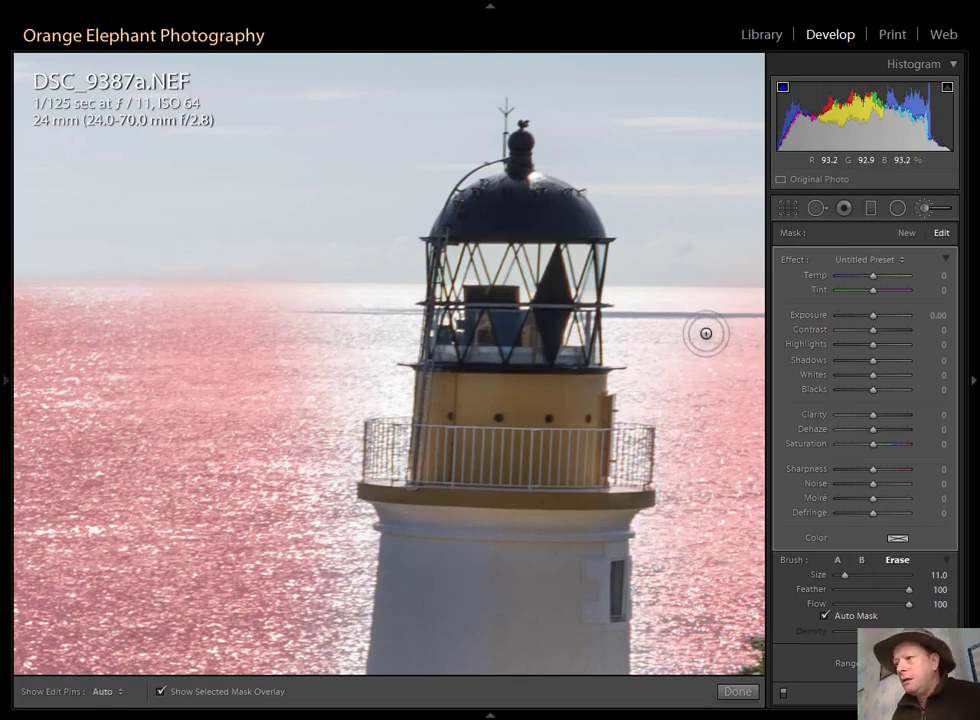
# Erase the sea mask's spill from the sky above the horizon right of the lighthouse, using eraser size 11.
pyautogui.moveTo(678, 341); pyautogui.dragTo(345, 353)
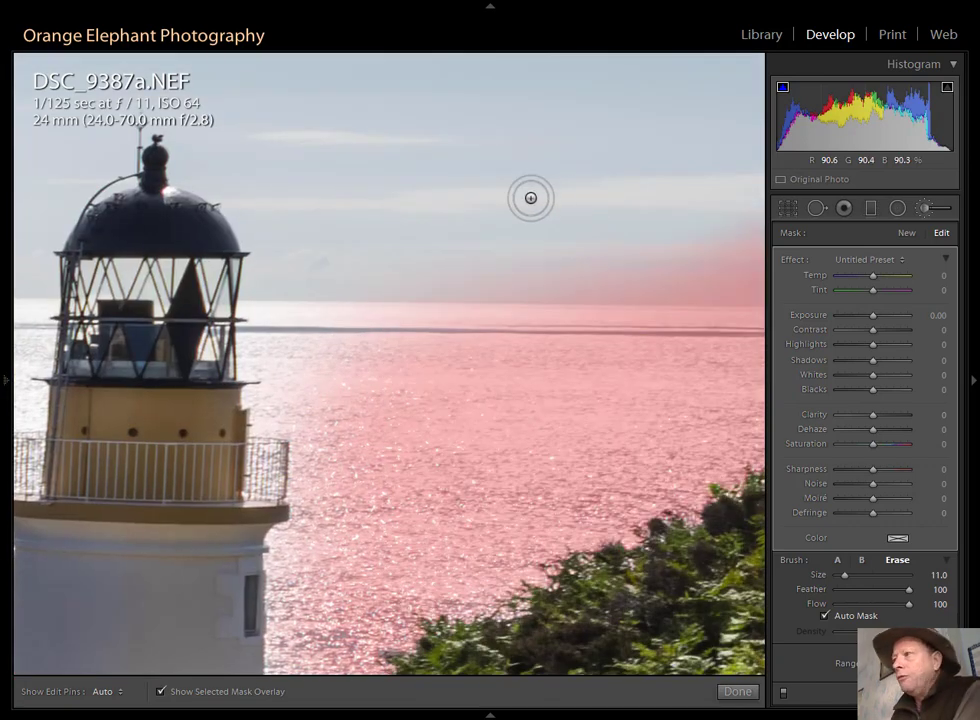
pyautogui.press('h')
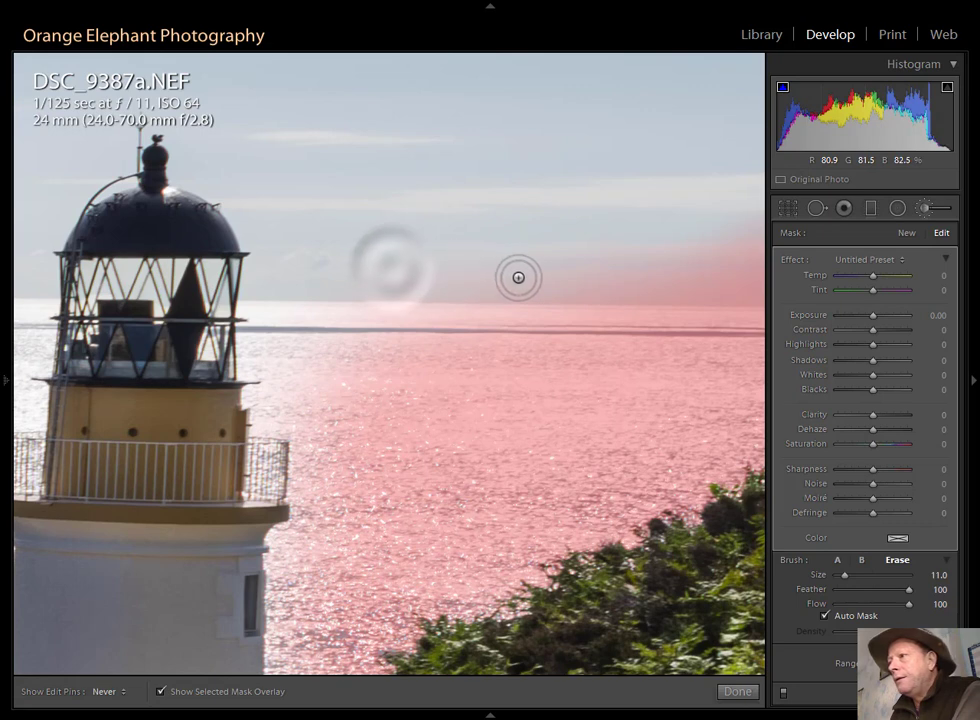
pyautogui.moveTo(754, 279)
pyautogui.mouseDown()
pyautogui.moveTo(746, 212)
pyautogui.moveTo(736, 231)
pyautogui.moveTo(749, 279)
pyautogui.moveTo(689, 254)
pyautogui.moveTo(494, 252)
pyautogui.moveTo(728, 224)
pyautogui.moveTo(610, 241)
pyautogui.moveTo(623, 250)
pyautogui.moveTo(436, 243)
pyautogui.mouseUp()
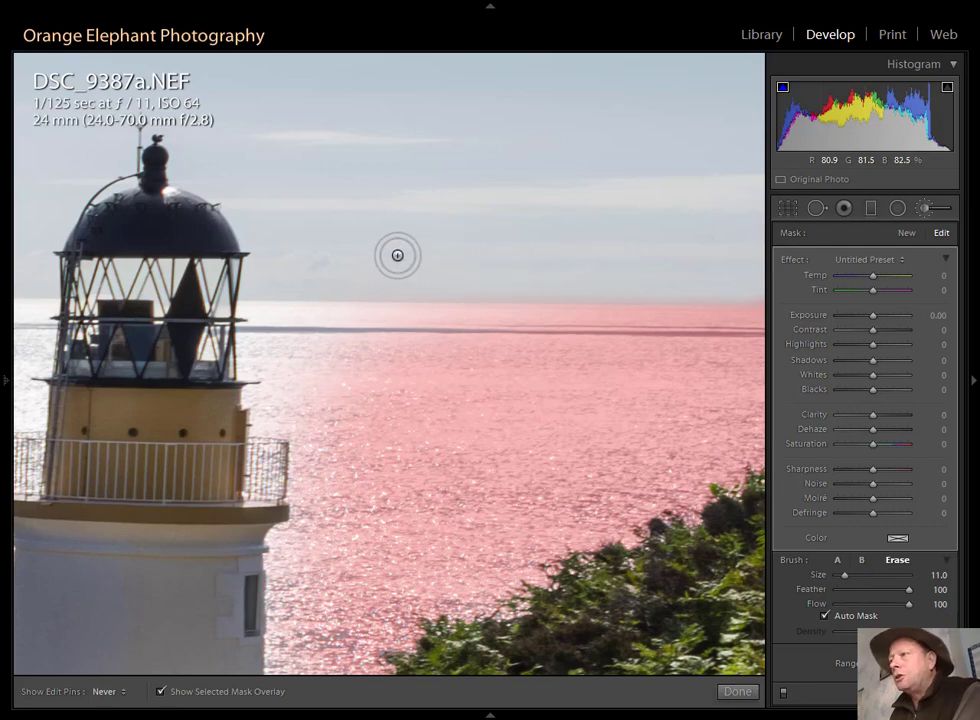
pyautogui.press('h')
pyautogui.moveTo(663, 265); pyautogui.dragTo(444, 264)
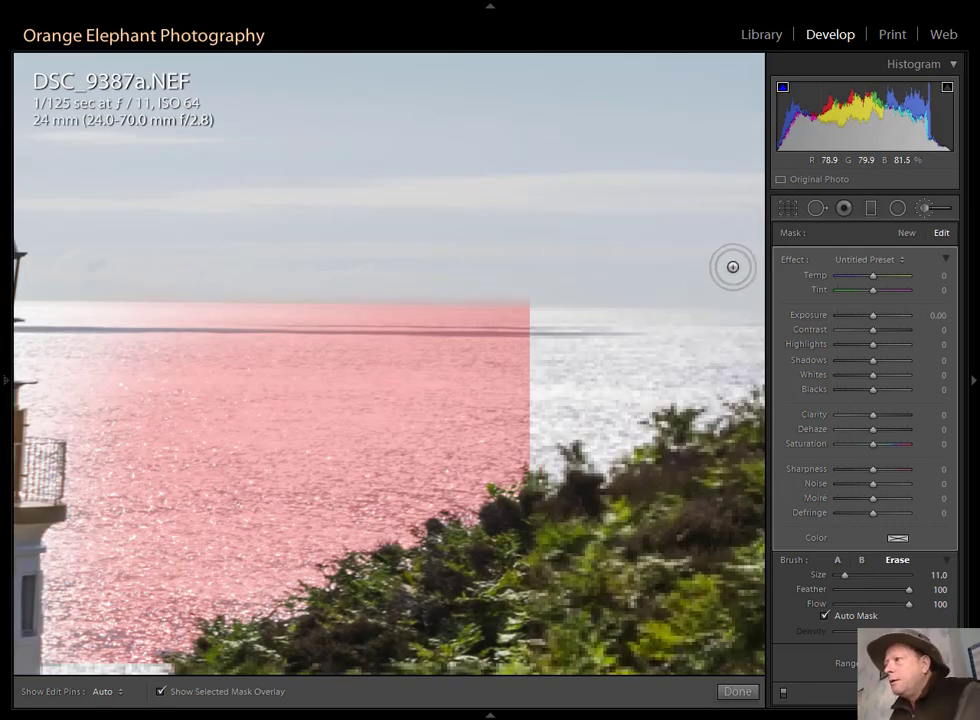
pyautogui.press('h')
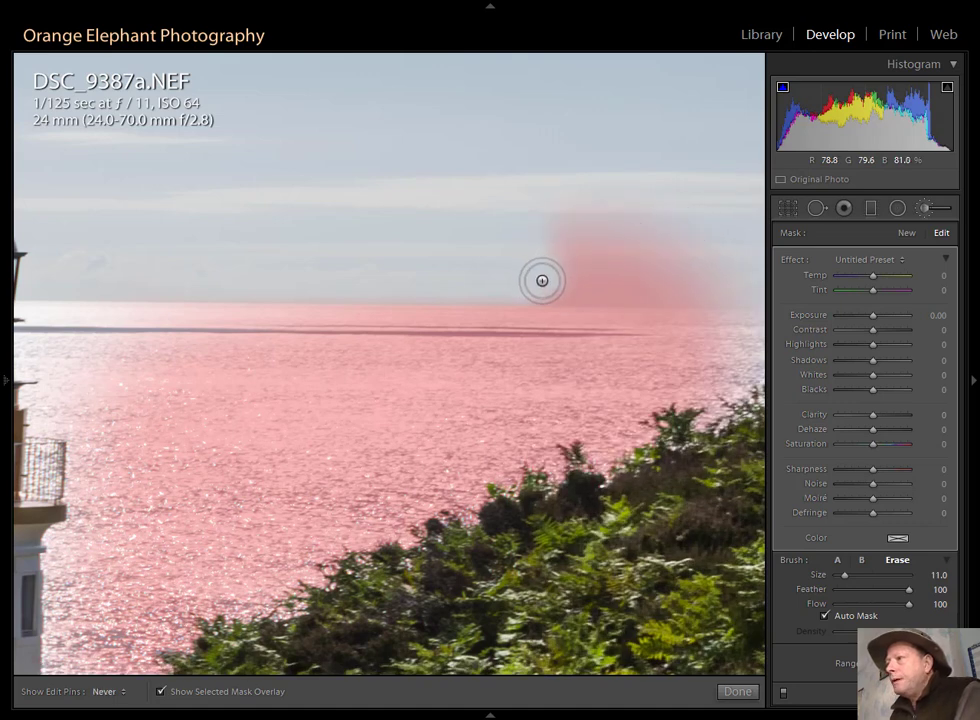
pyautogui.moveTo(679, 278)
pyautogui.mouseDown()
pyautogui.moveTo(568, 253)
pyautogui.moveTo(669, 242)
pyautogui.moveTo(570, 221)
pyautogui.moveTo(597, 215)
pyautogui.moveTo(642, 229)
pyautogui.moveTo(544, 237)
pyautogui.moveTo(759, 279)
pyautogui.moveTo(629, 245)
pyautogui.mouseUp()
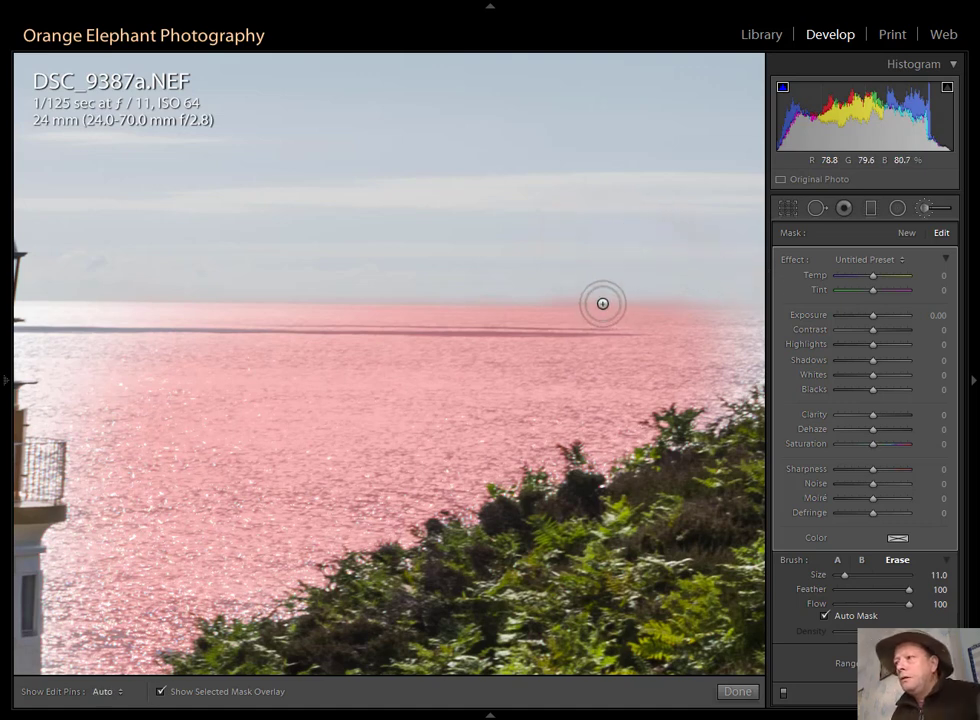
# Reduce the eraser to size 7 and clean the mask edge along the horizon above the hillside.
pyautogui.moveTo(602, 299); pyautogui.dragTo(513, 295)
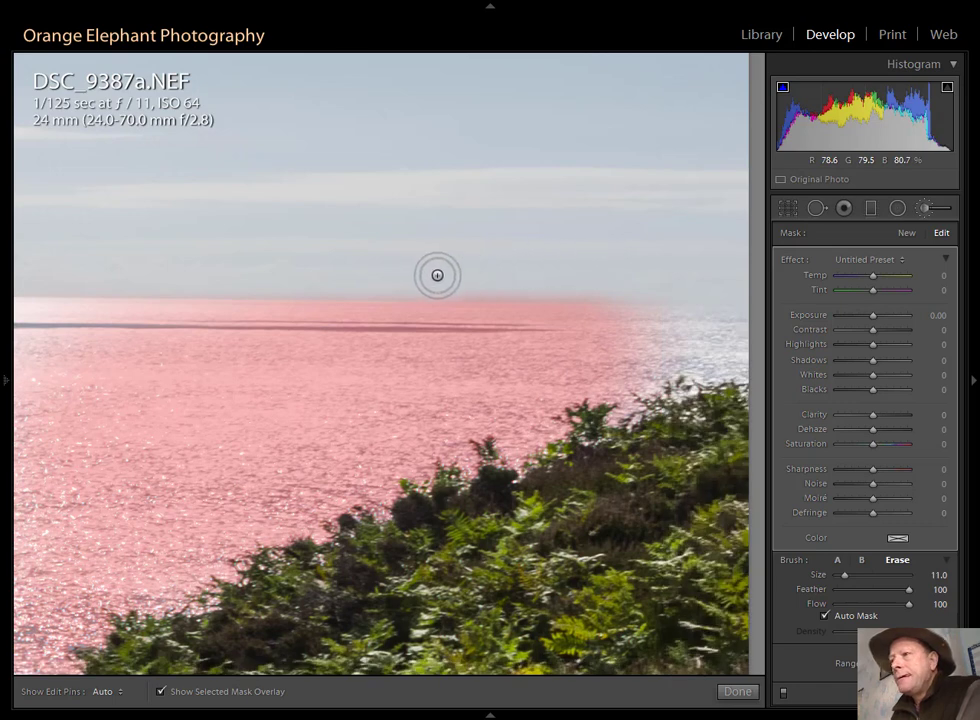
pyautogui.scroll(-4, 420, 279)
pyautogui.press('h')
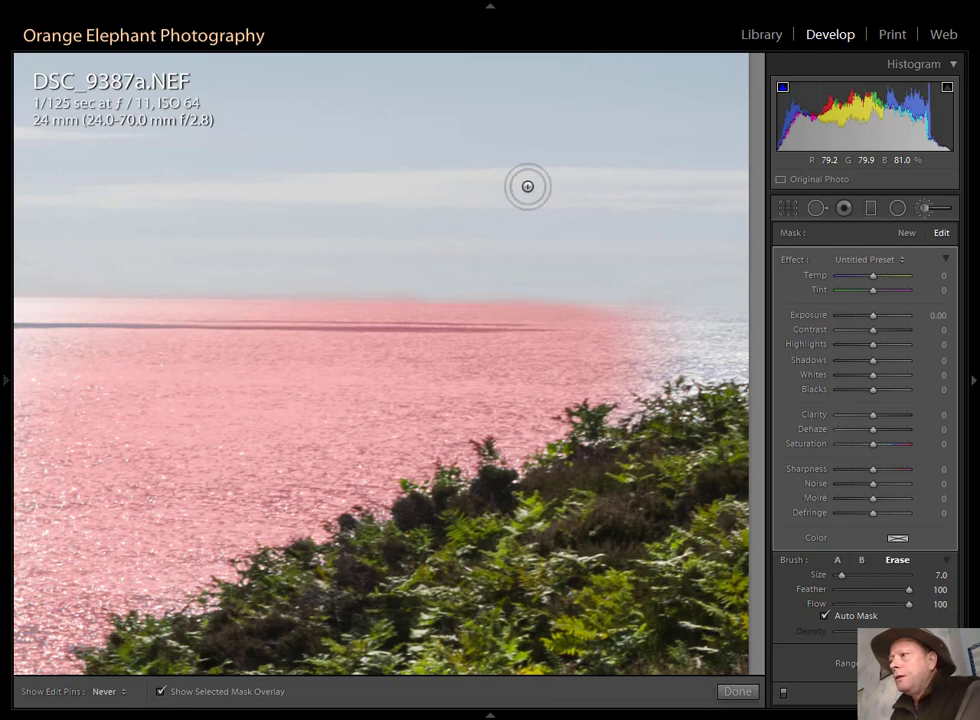
pyautogui.press('h')
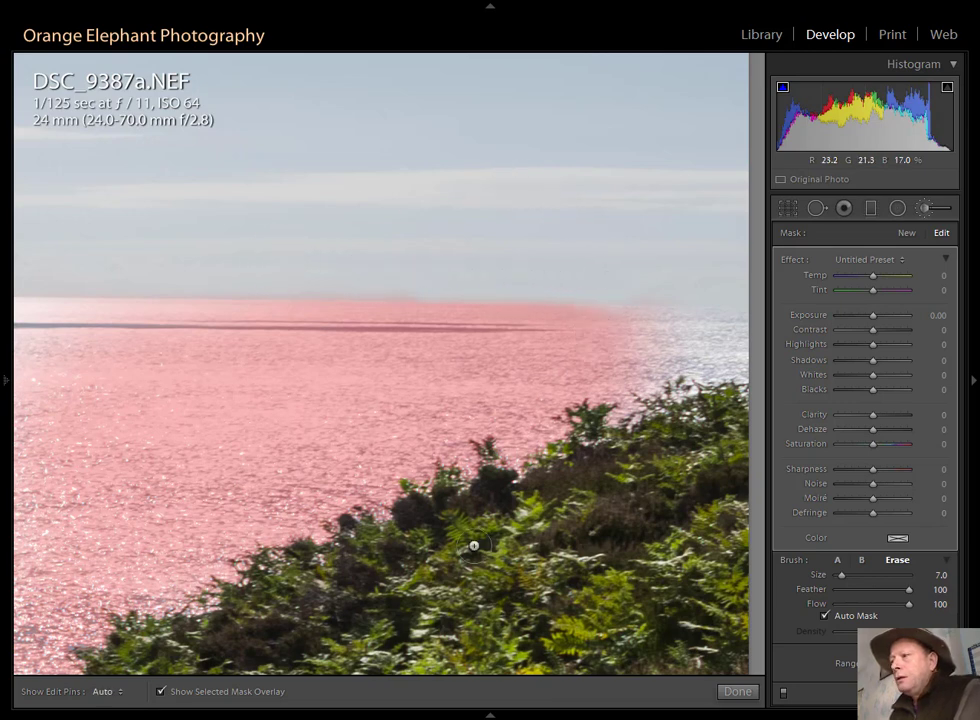
# Paint the unmasked sea between the hillside and the photo's right edge with brush A at size 8.
pyautogui.click(839, 561)
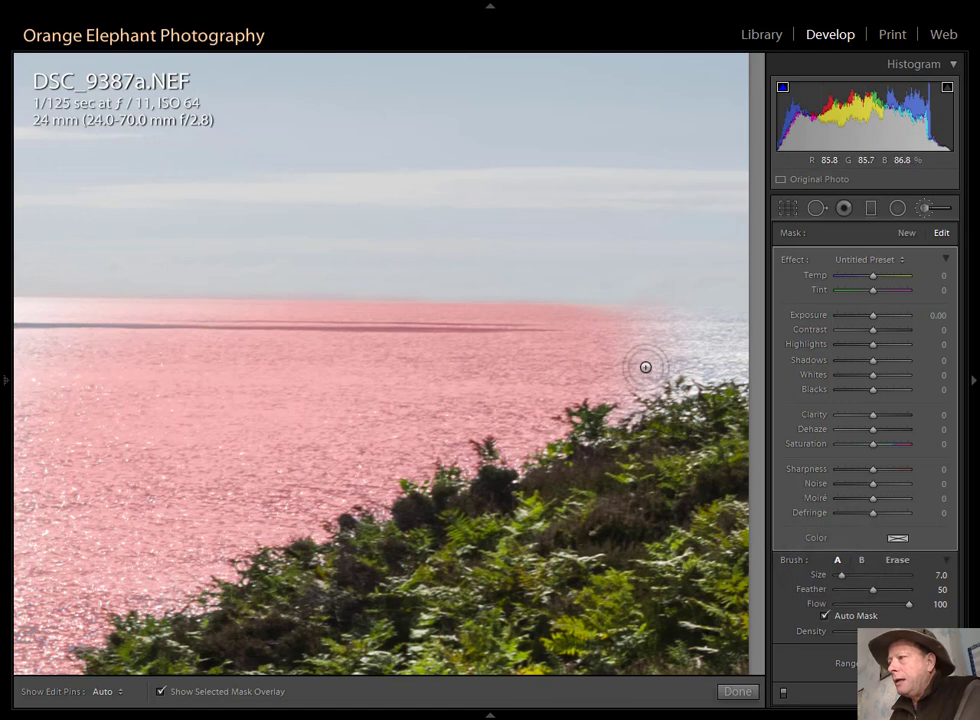
pyautogui.press('h')
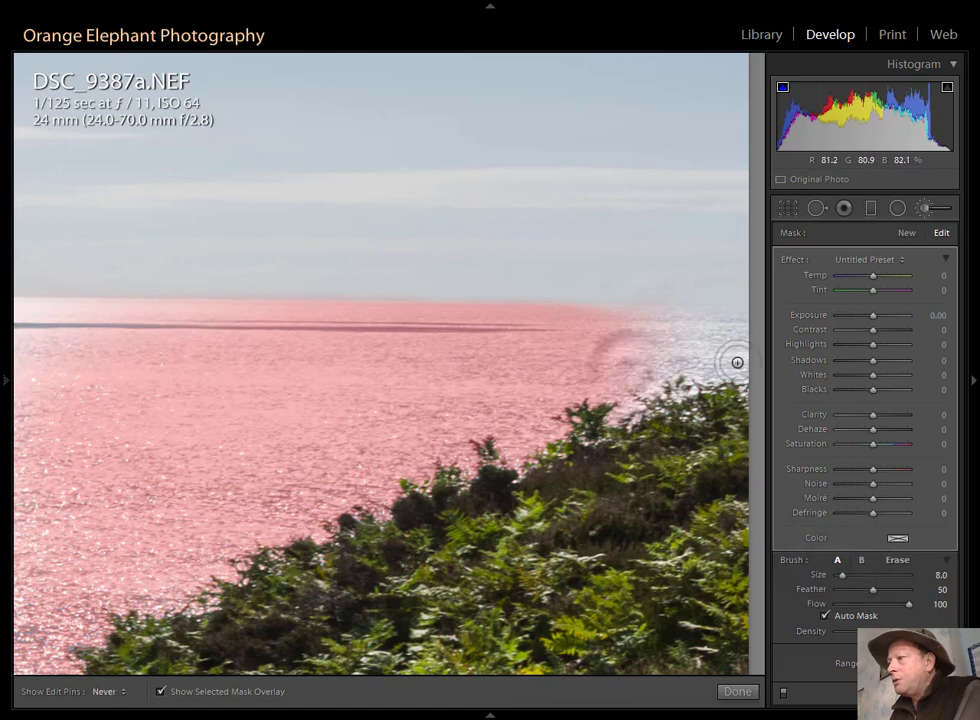
pyautogui.moveTo(699, 353)
pyautogui.mouseDown()
pyautogui.moveTo(637, 344)
pyautogui.moveTo(734, 333)
pyautogui.moveTo(577, 343)
pyautogui.moveTo(659, 320)
pyautogui.moveTo(720, 323)
pyautogui.moveTo(708, 354)
pyautogui.moveTo(662, 366)
pyautogui.moveTo(387, 369)
pyautogui.mouseUp()
pyautogui.press('h')
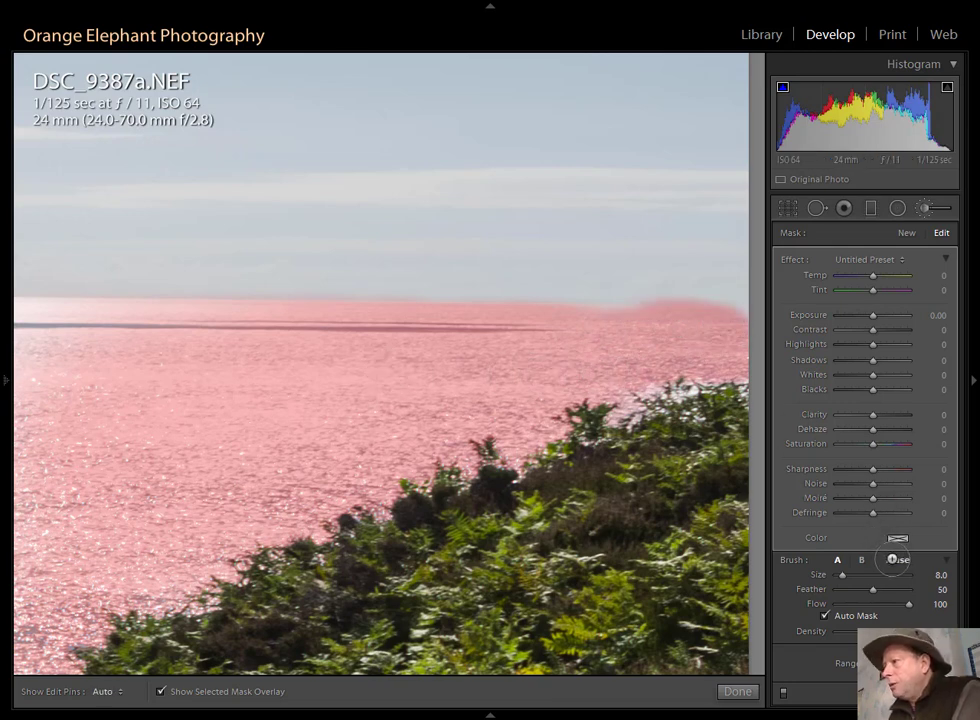
# Erase the fresh mask spill above the horizon near the photo's right edge, using eraser size 7.
pyautogui.click(893, 560)
pyautogui.press('h')
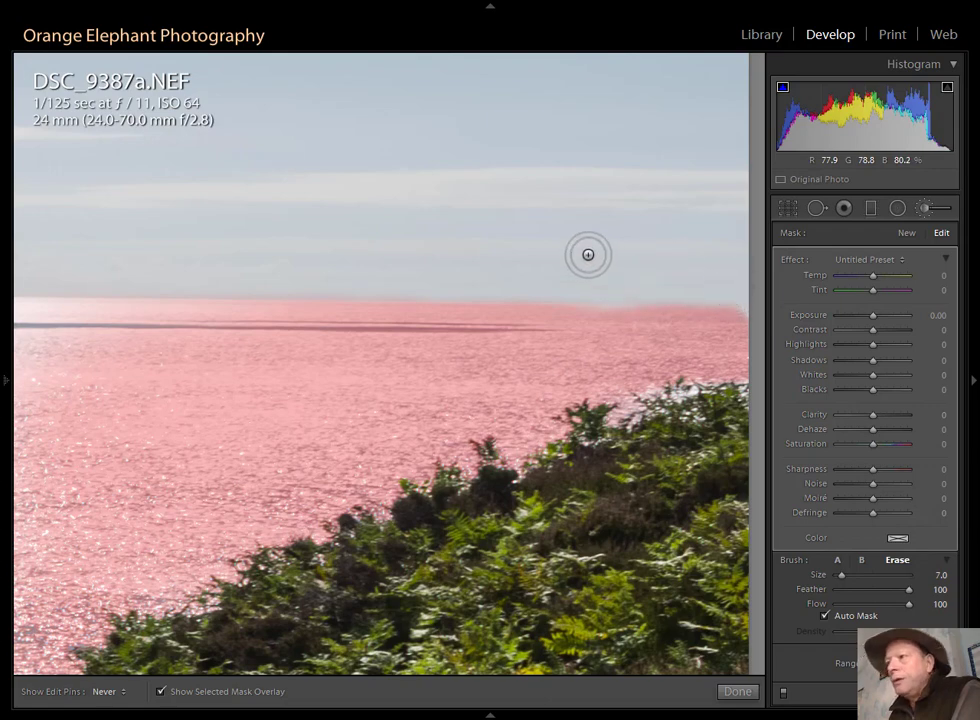
pyautogui.press('h')
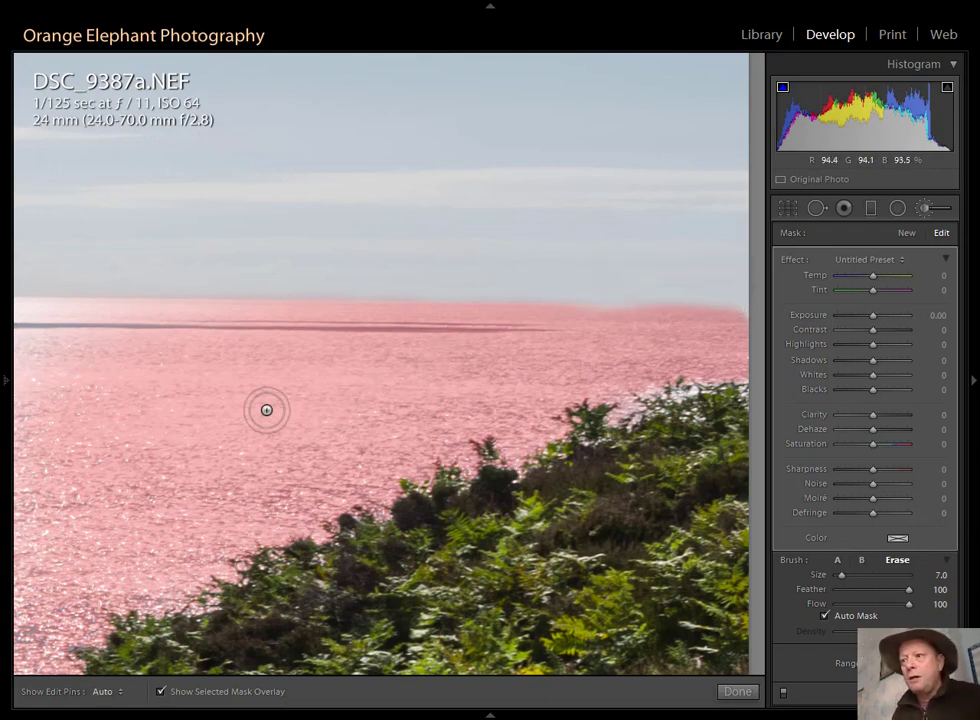
# Hide the mask overlay and set the sea mask's Clarity to 22 and Sharpness to 31.
pyautogui.press('z')
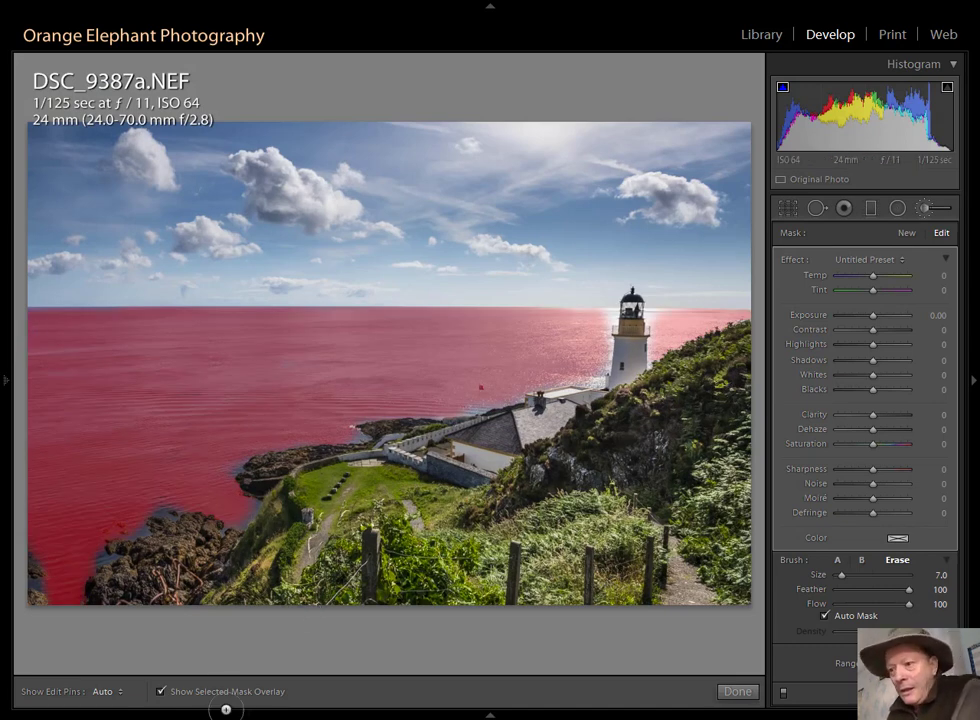
pyautogui.click(160, 691)
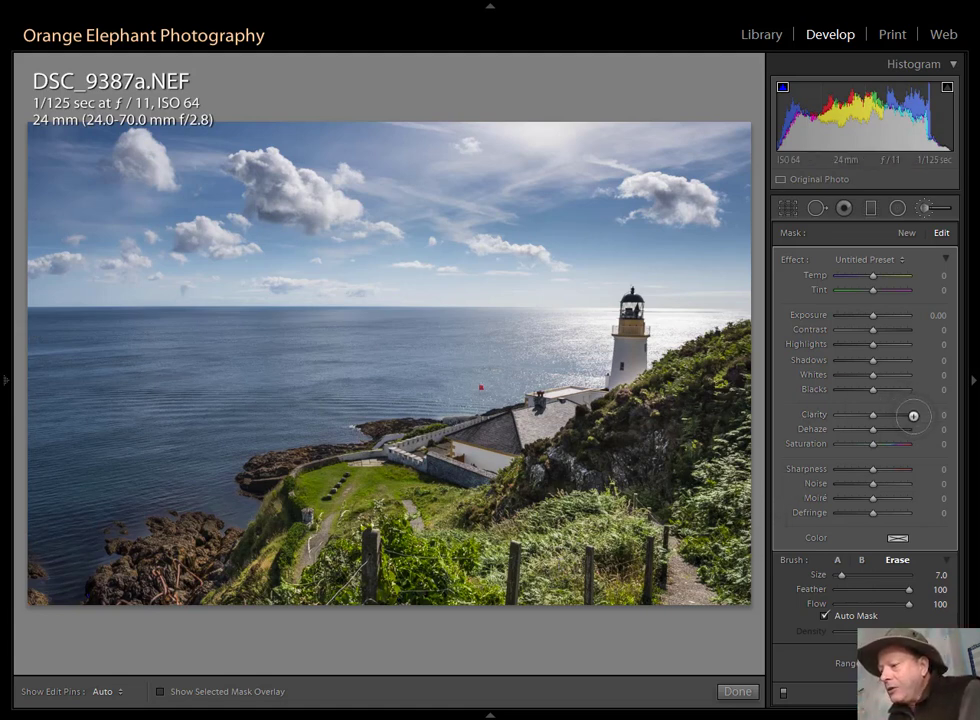
pyautogui.moveTo(918, 413); pyautogui.dragTo(968, 414)
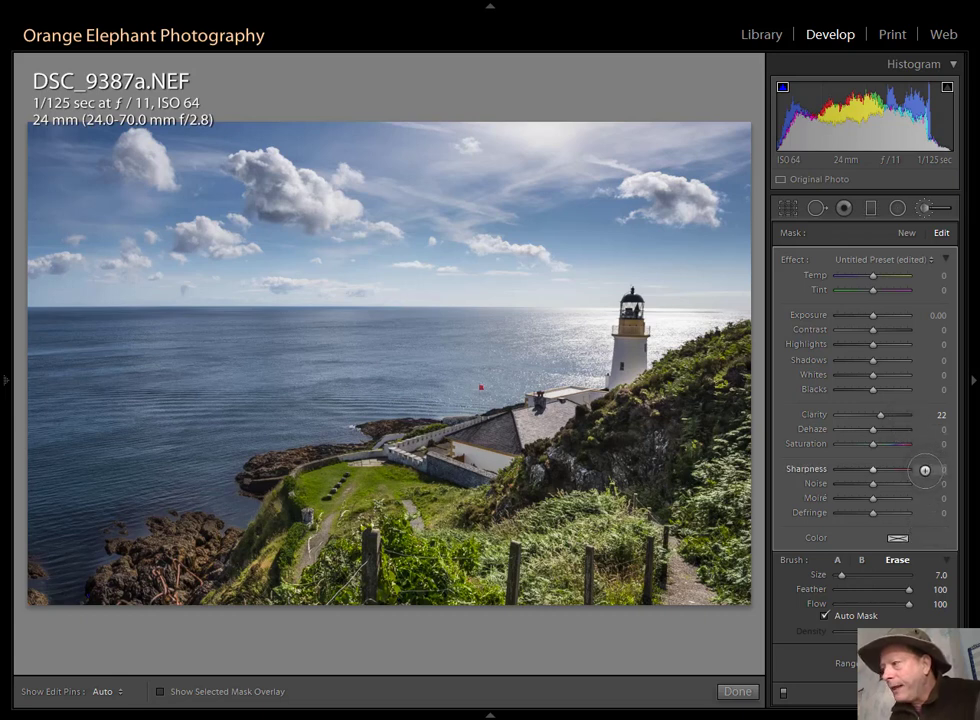
pyautogui.moveTo(928, 470); pyautogui.dragTo(950, 470)
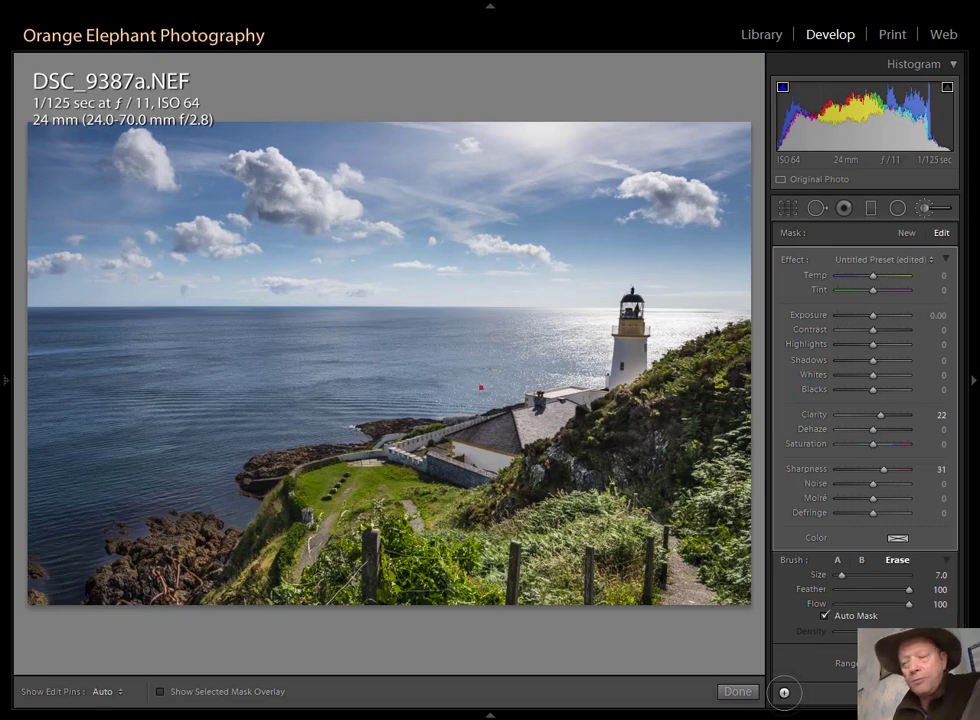
# Compare the photo with the Adjustment Brush edits switched off and on, leaving them on.
pyautogui.click(784, 692)
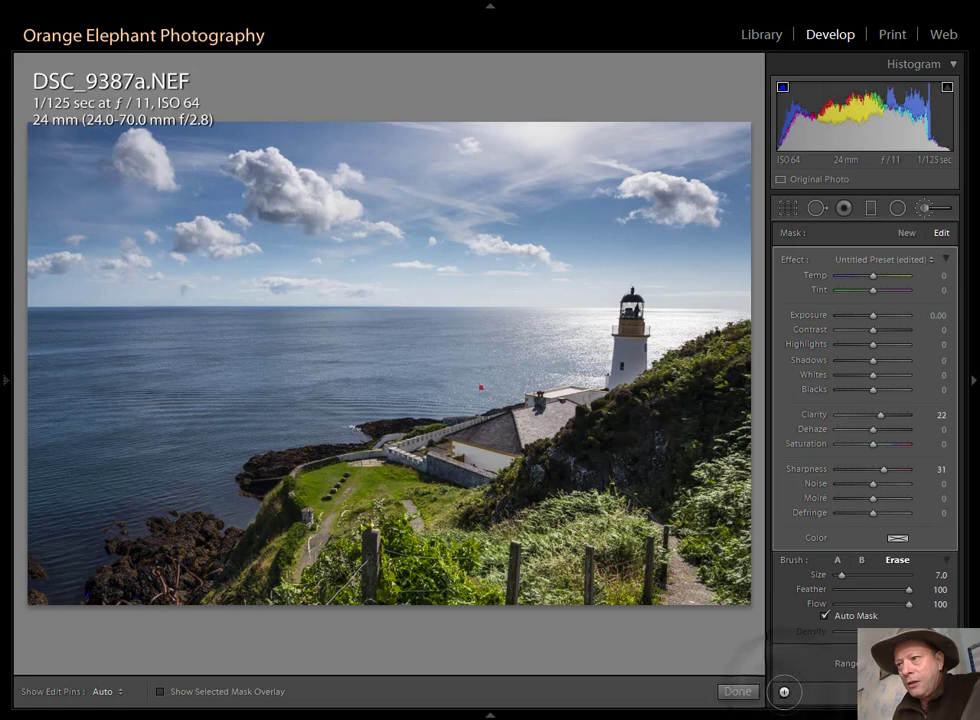
pyautogui.click(784, 692)
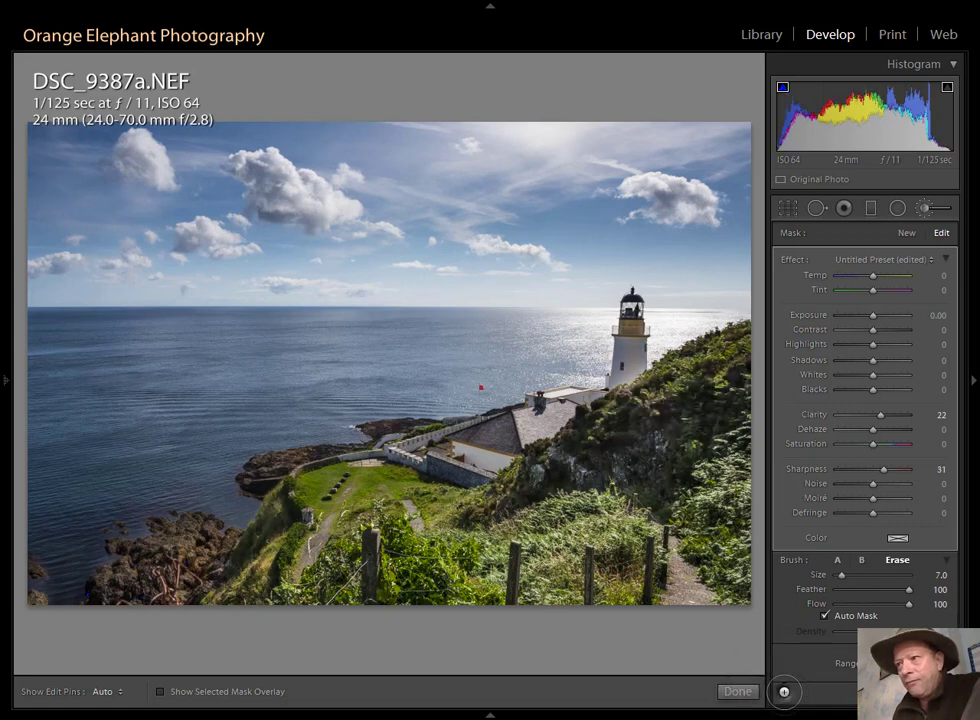
pyautogui.click(784, 692)
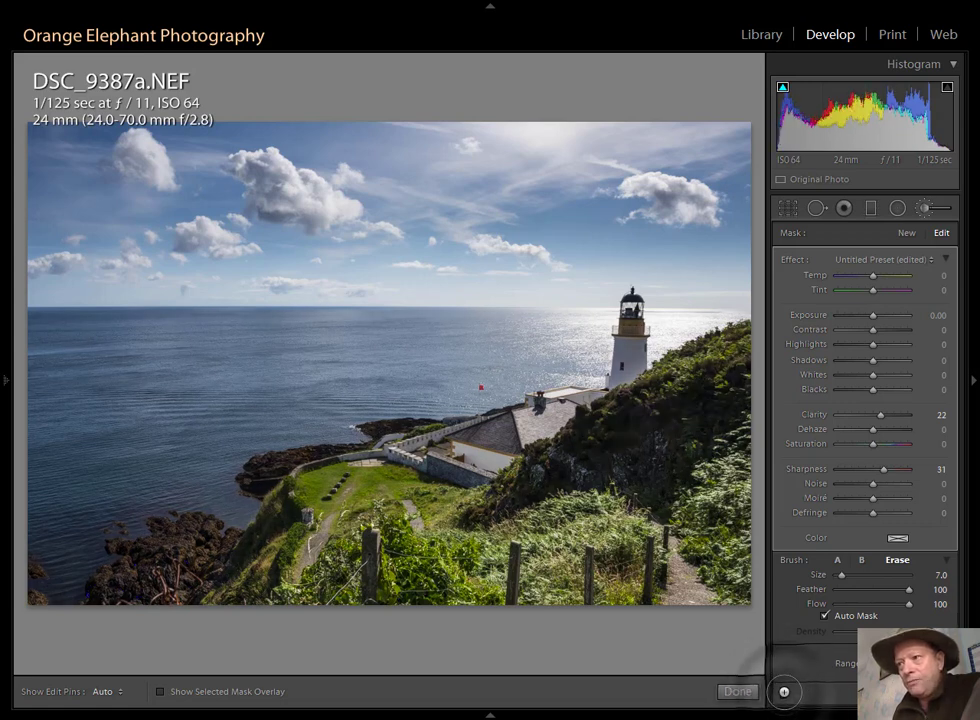
pyautogui.click(784, 692)
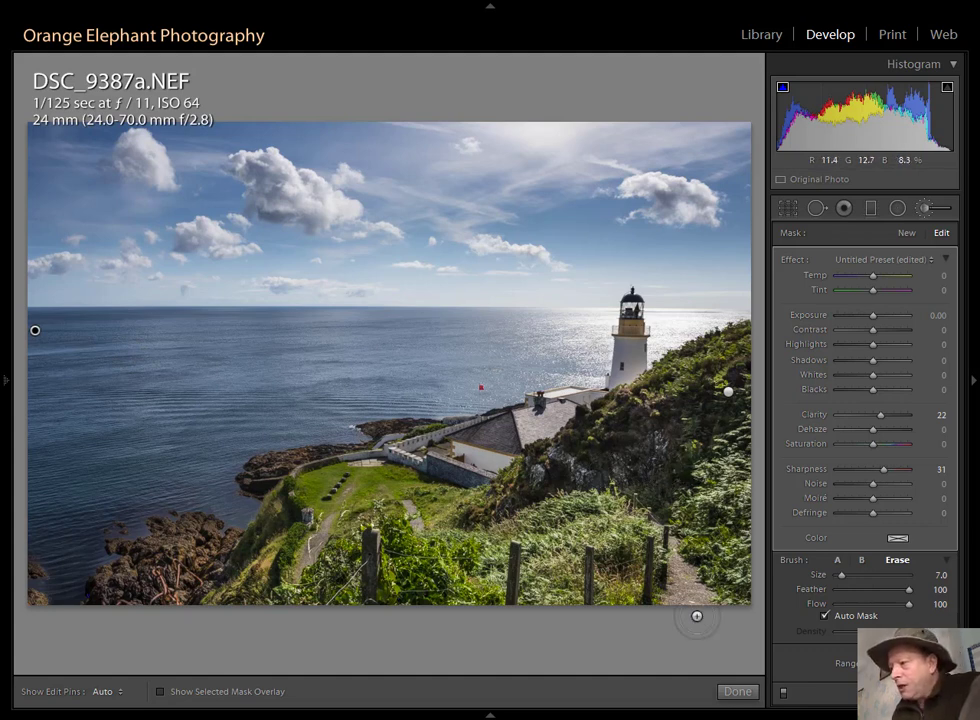
# Finish the Adjustment Brush edits and compare the photo side by side before and after, returning to the single-photo view.
pyautogui.click(737, 692)
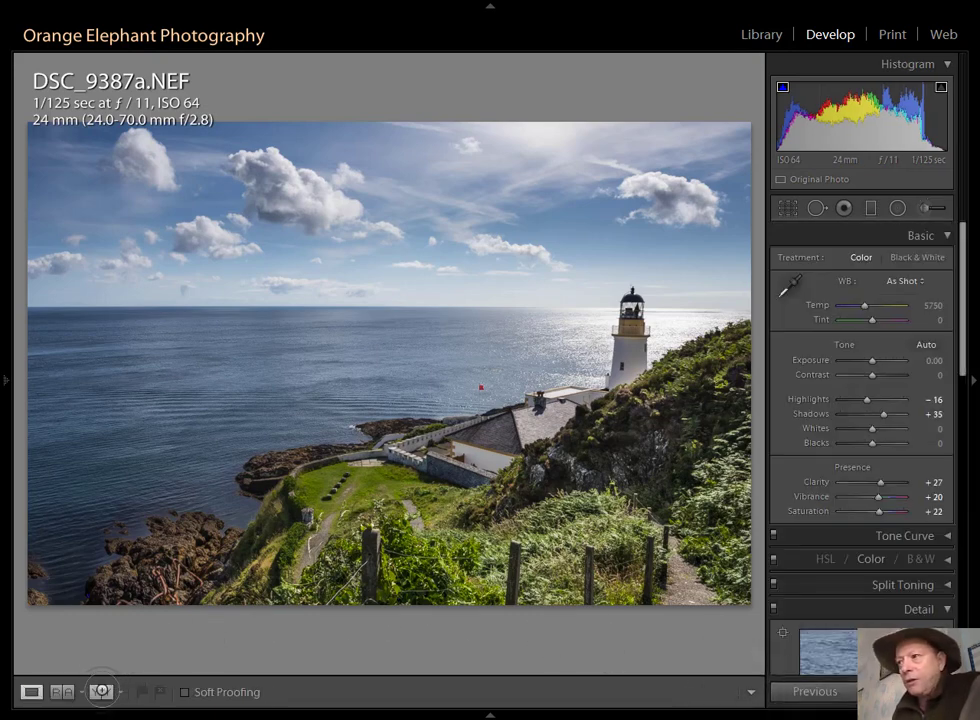
pyautogui.click(106, 691)
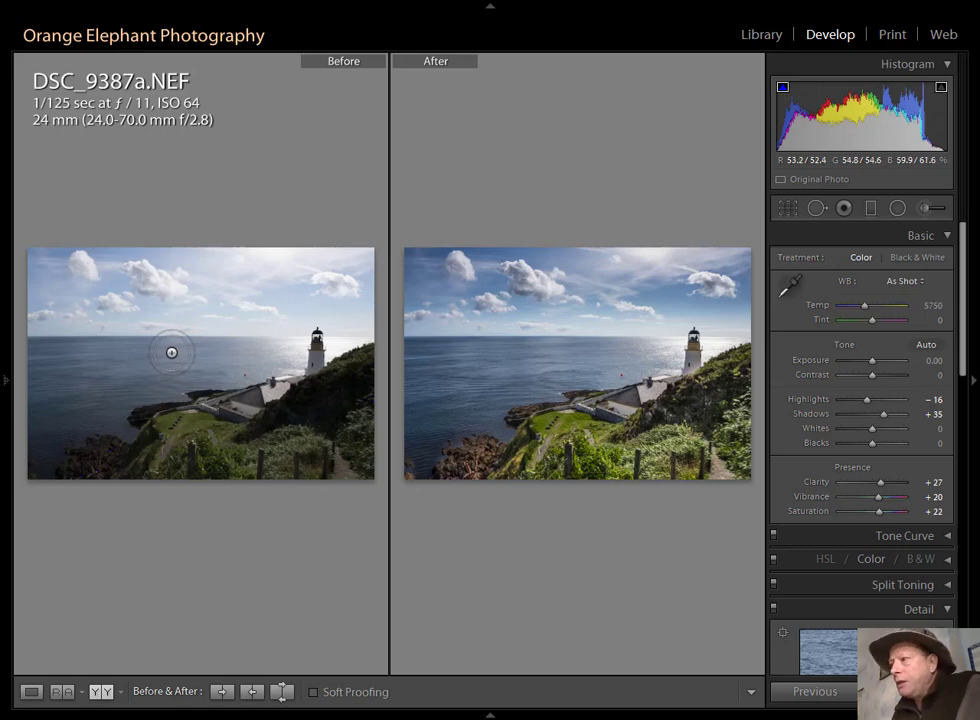
pyautogui.click(31, 691)
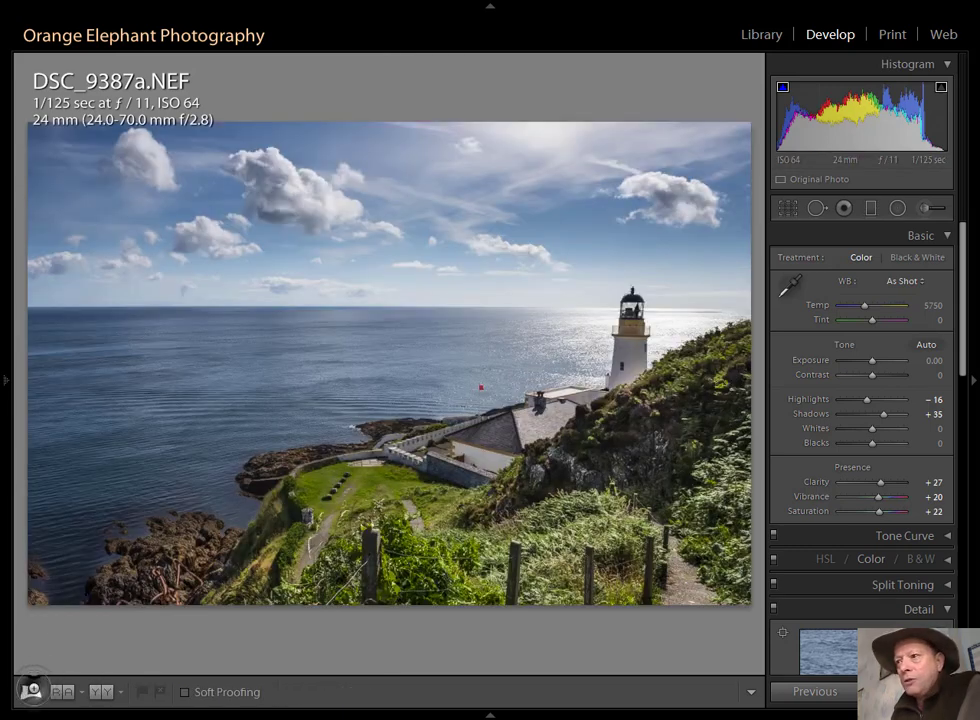